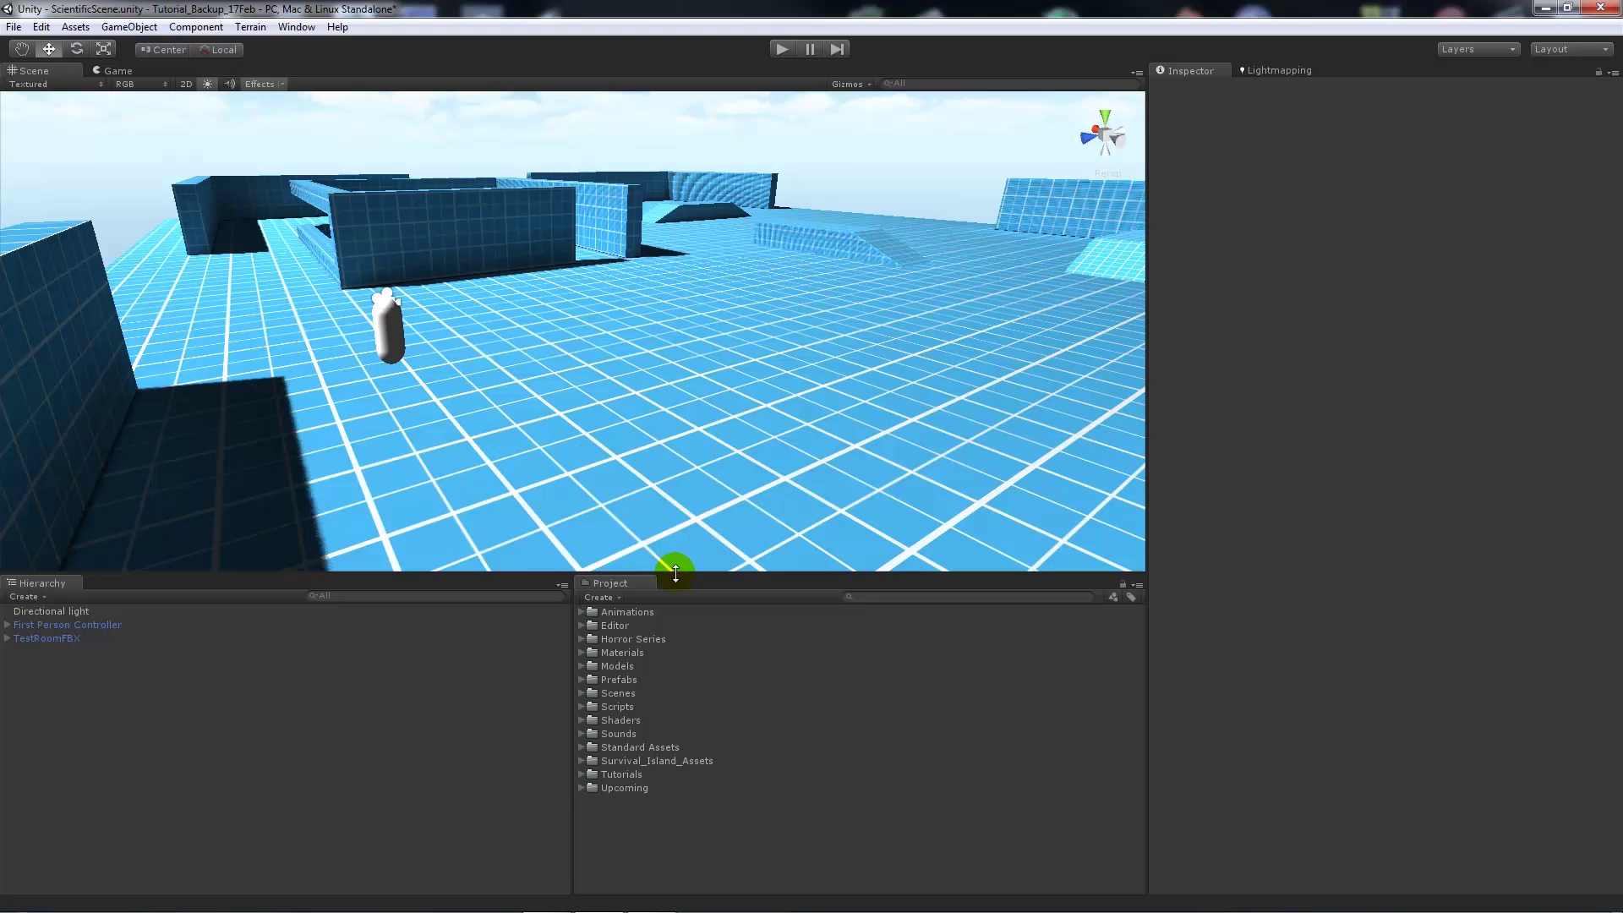
Create a new Render Texture asset in the Project panel named SecurityCamTex
mouse_move(675, 573)
left_mouse_down()
mouse_move(673, 529)
mouse_move(684, 566)
left_mouse_up()
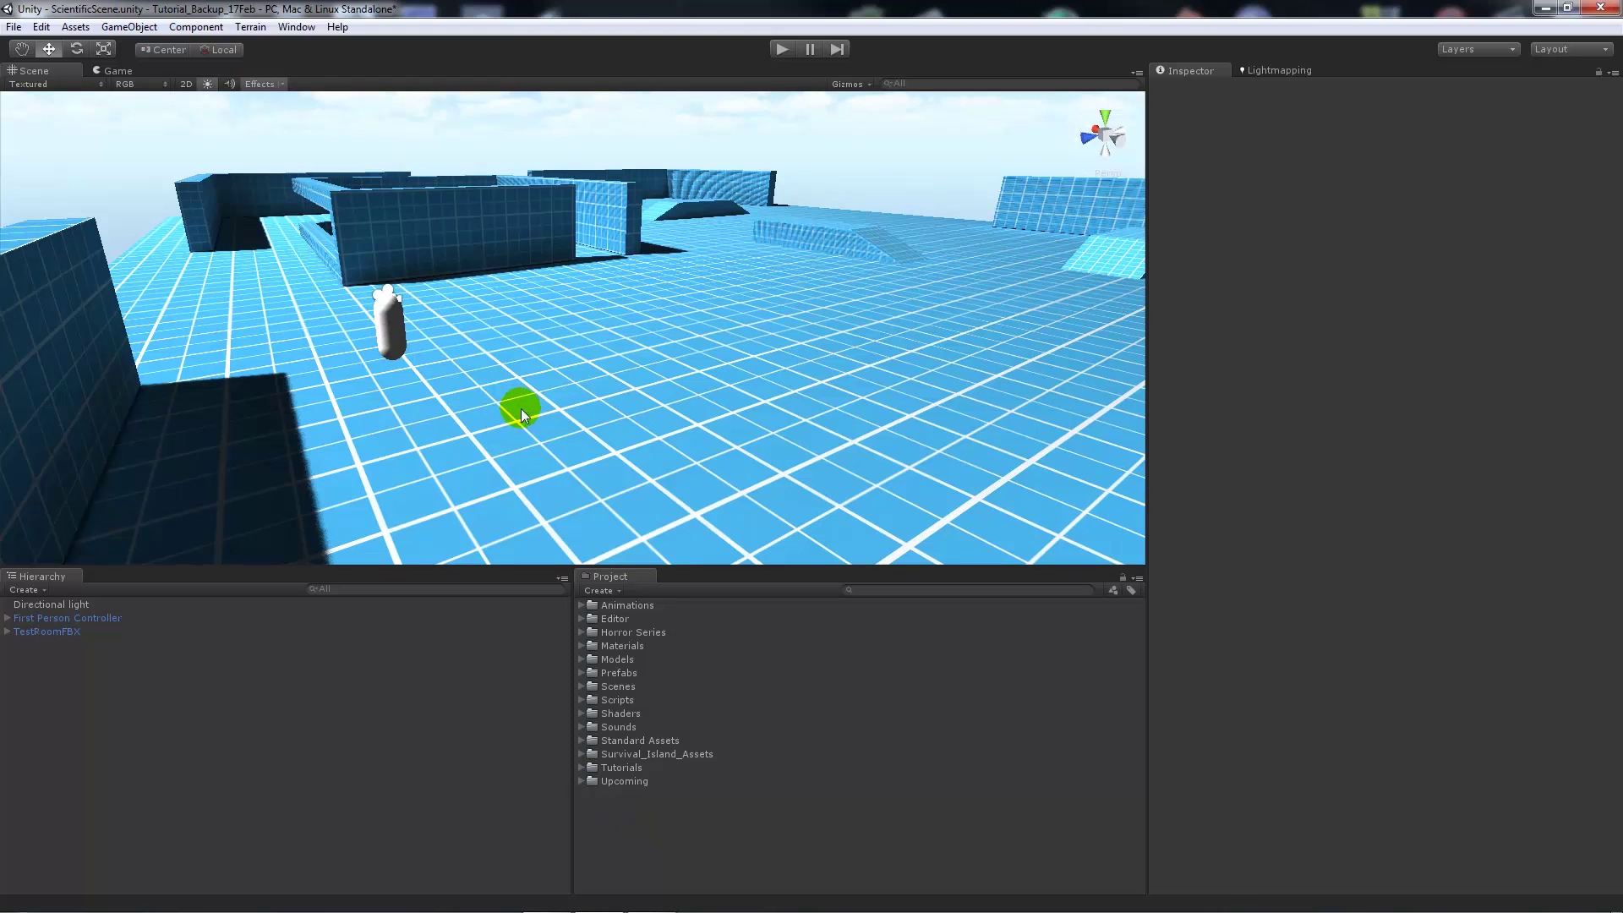
right_click(655, 818)
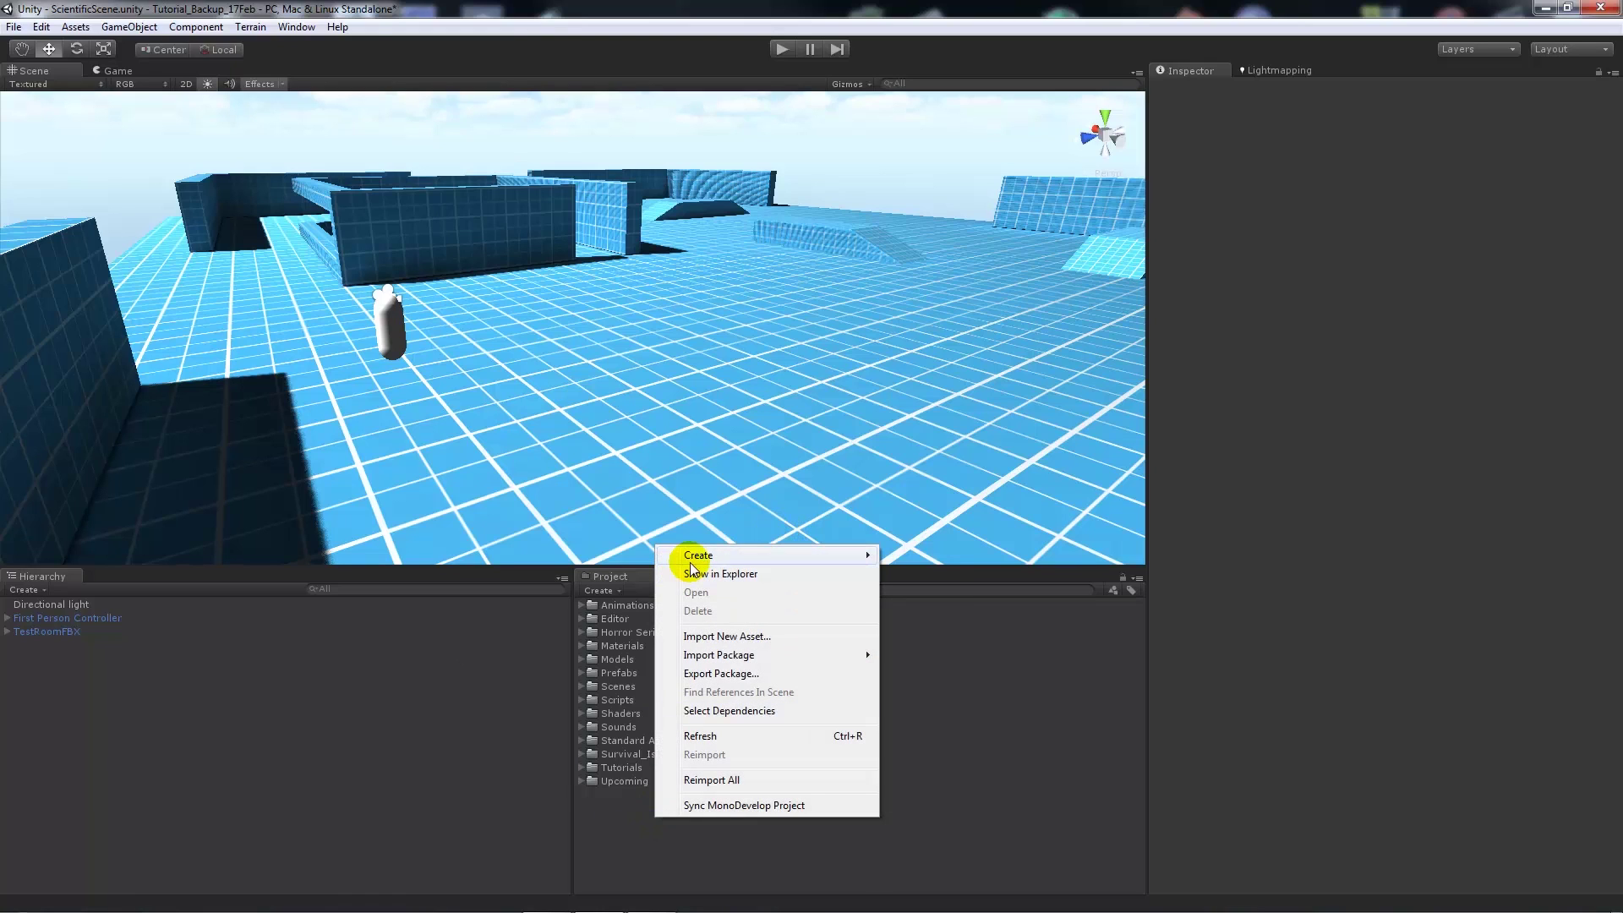
mouse_move(686, 556)
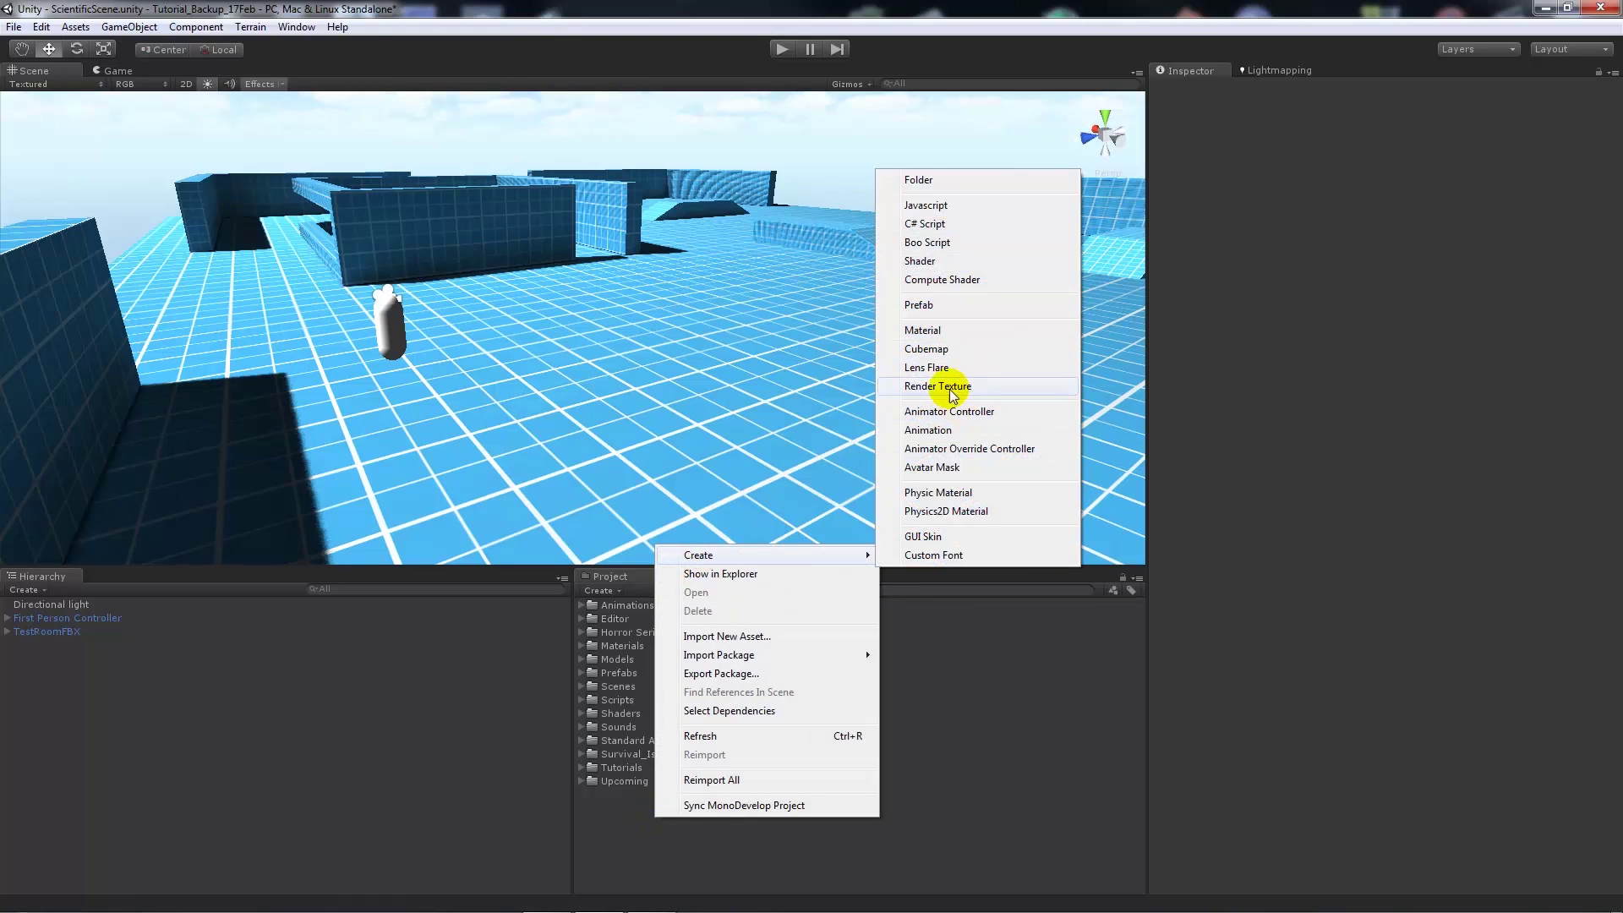
left_click(955, 400)
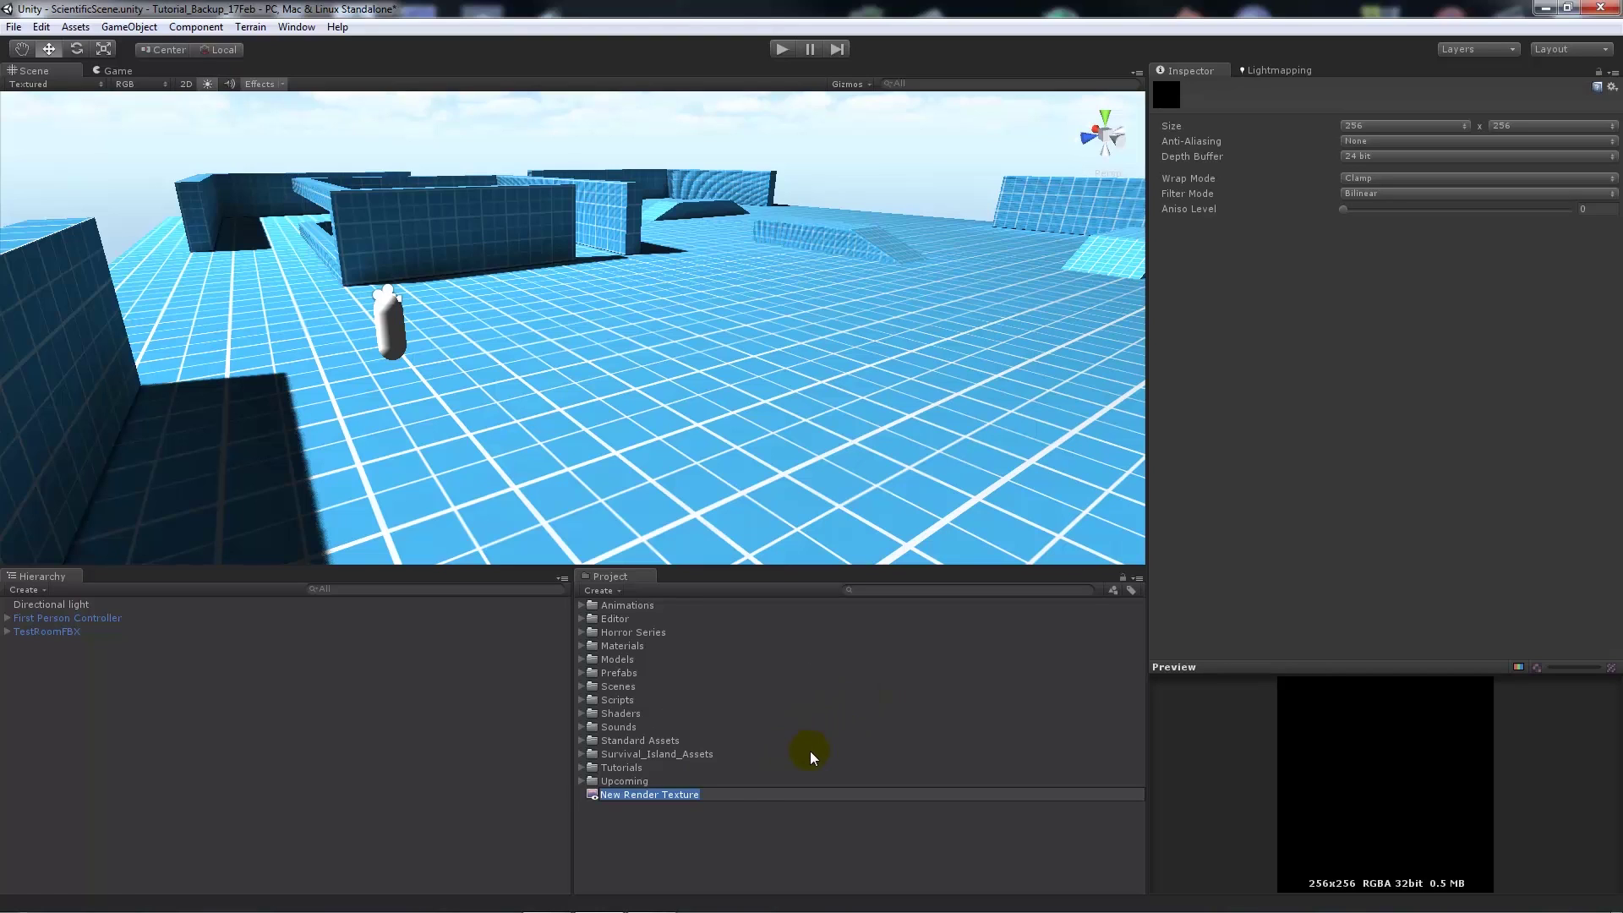
type("SecurityCamTex")
key("Return")
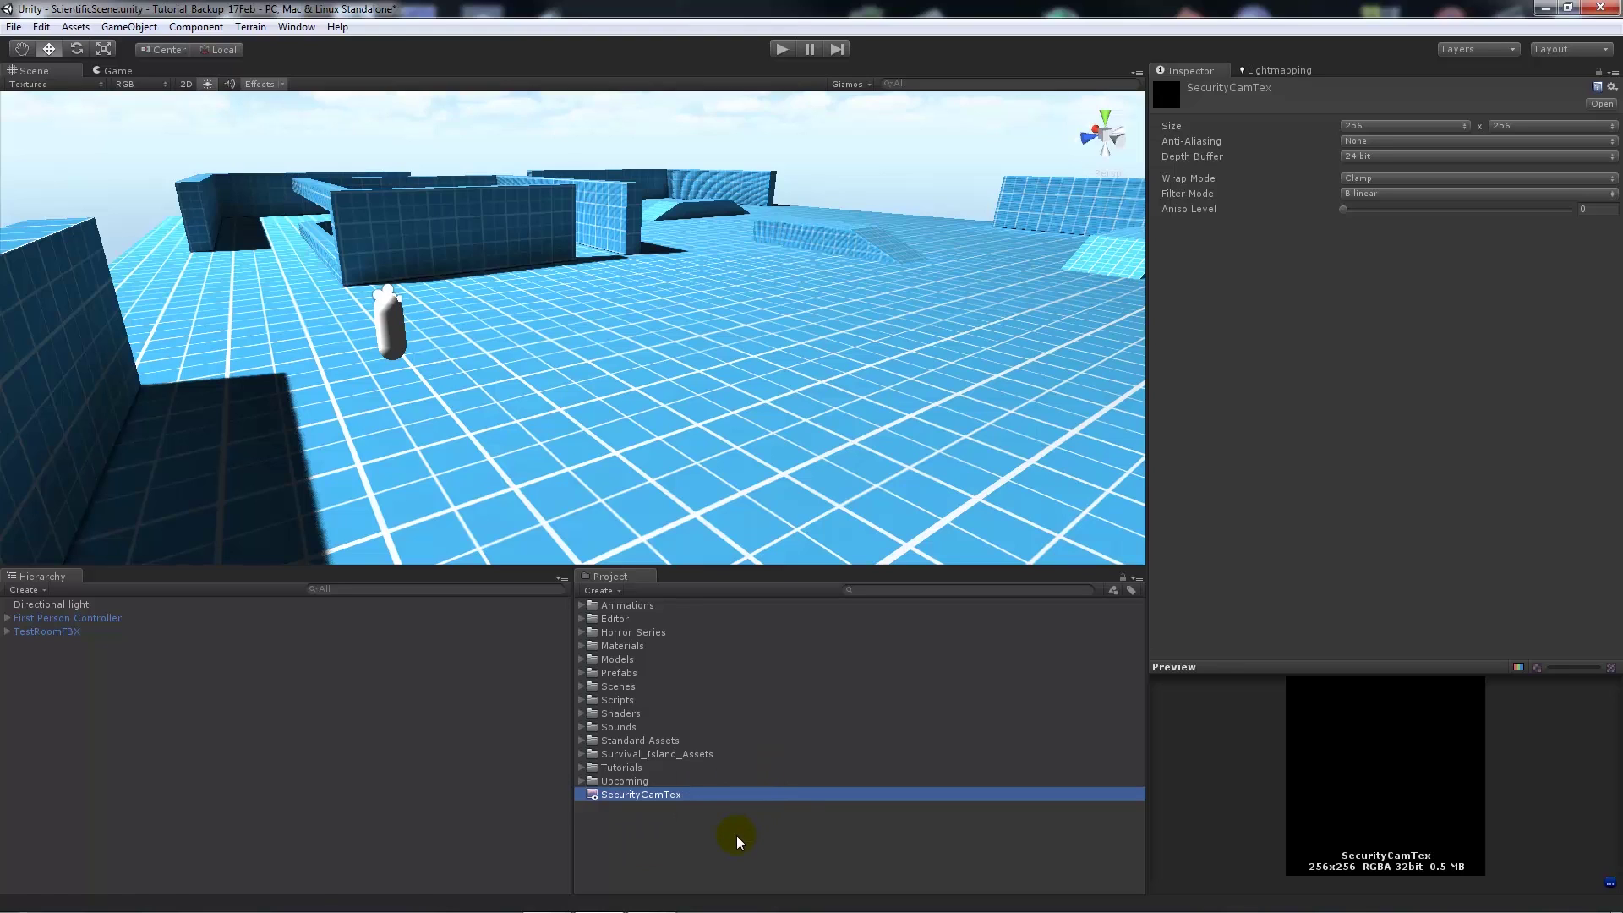
left_click(839, 169)
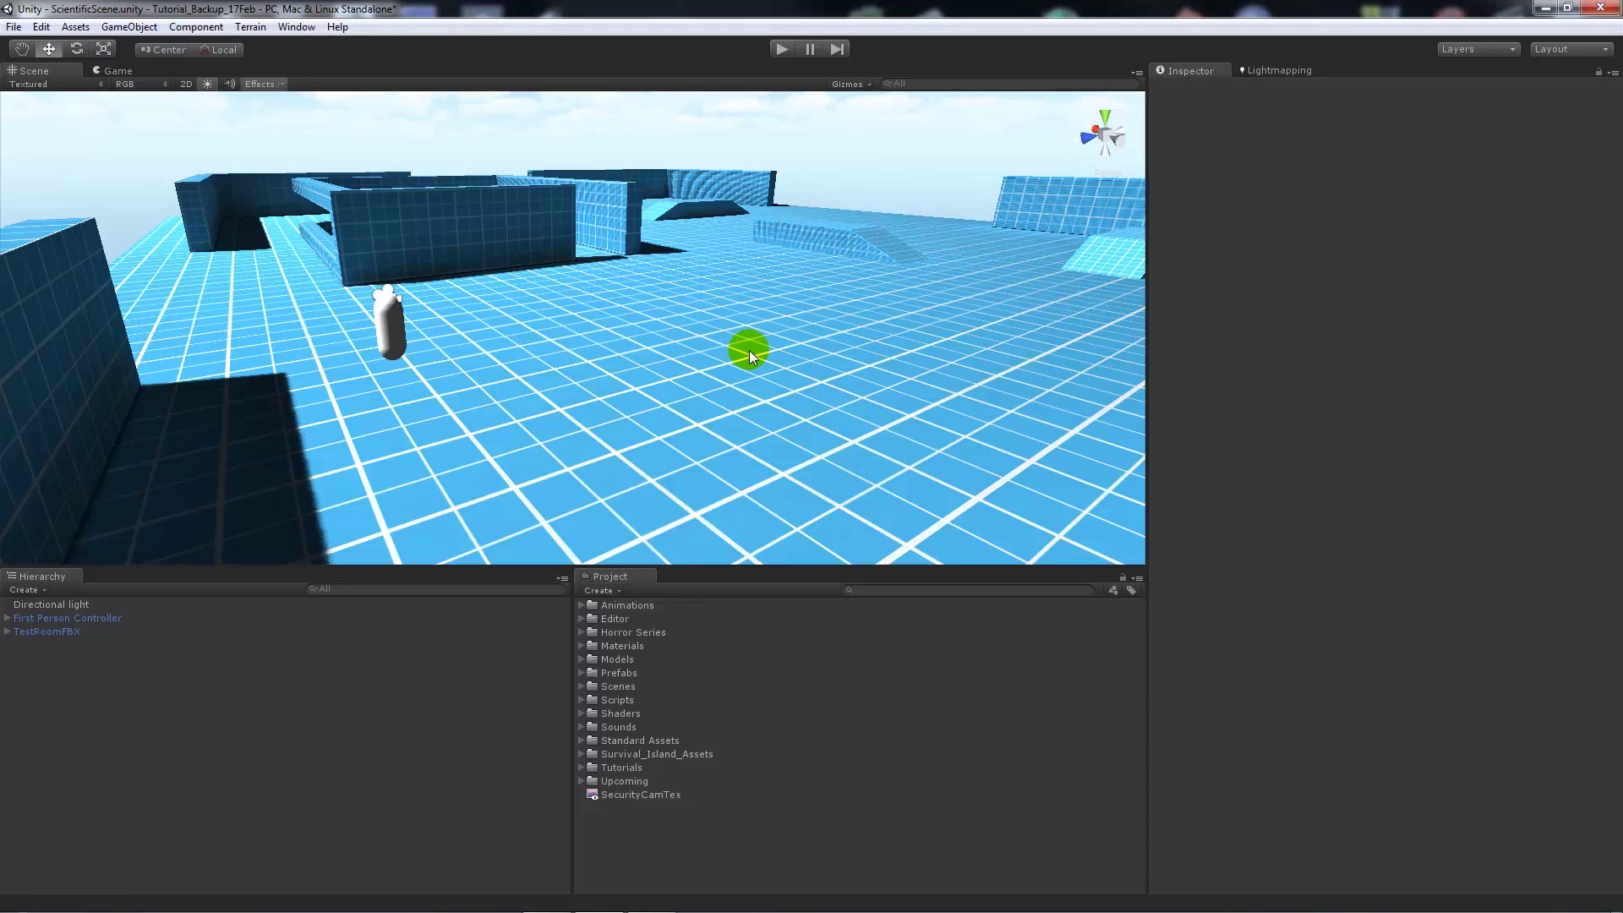
Add a Camera aligned with the scene view at -23.23, 8.02, 36.71, and preview it in Game
left_click(140, 29)
mouse_move(170, 67)
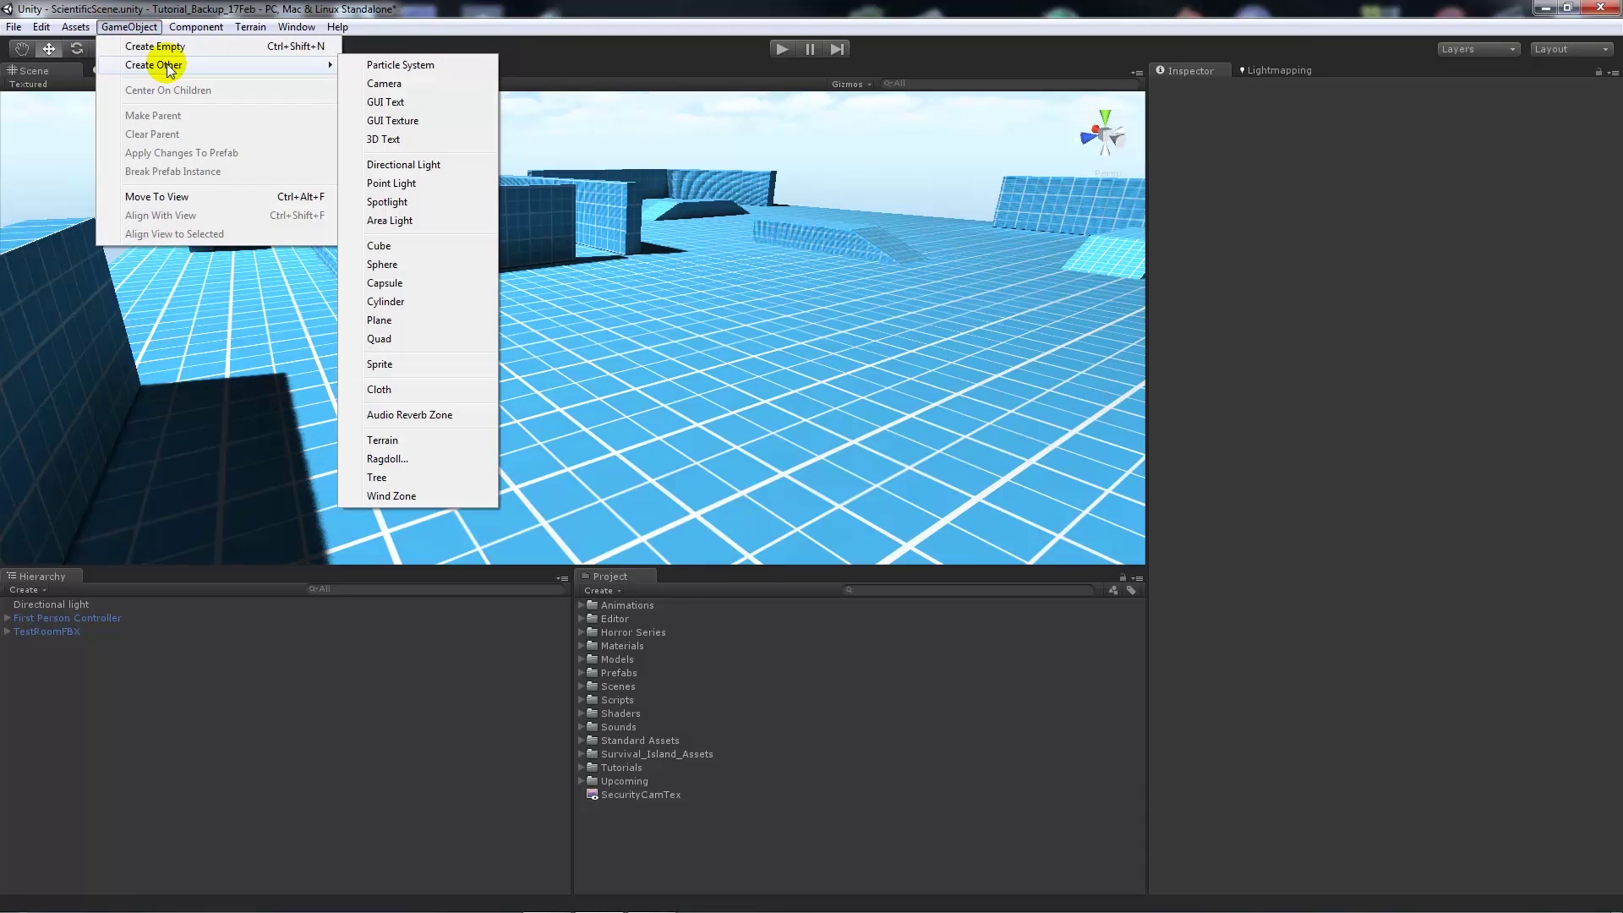
left_click(385, 83)
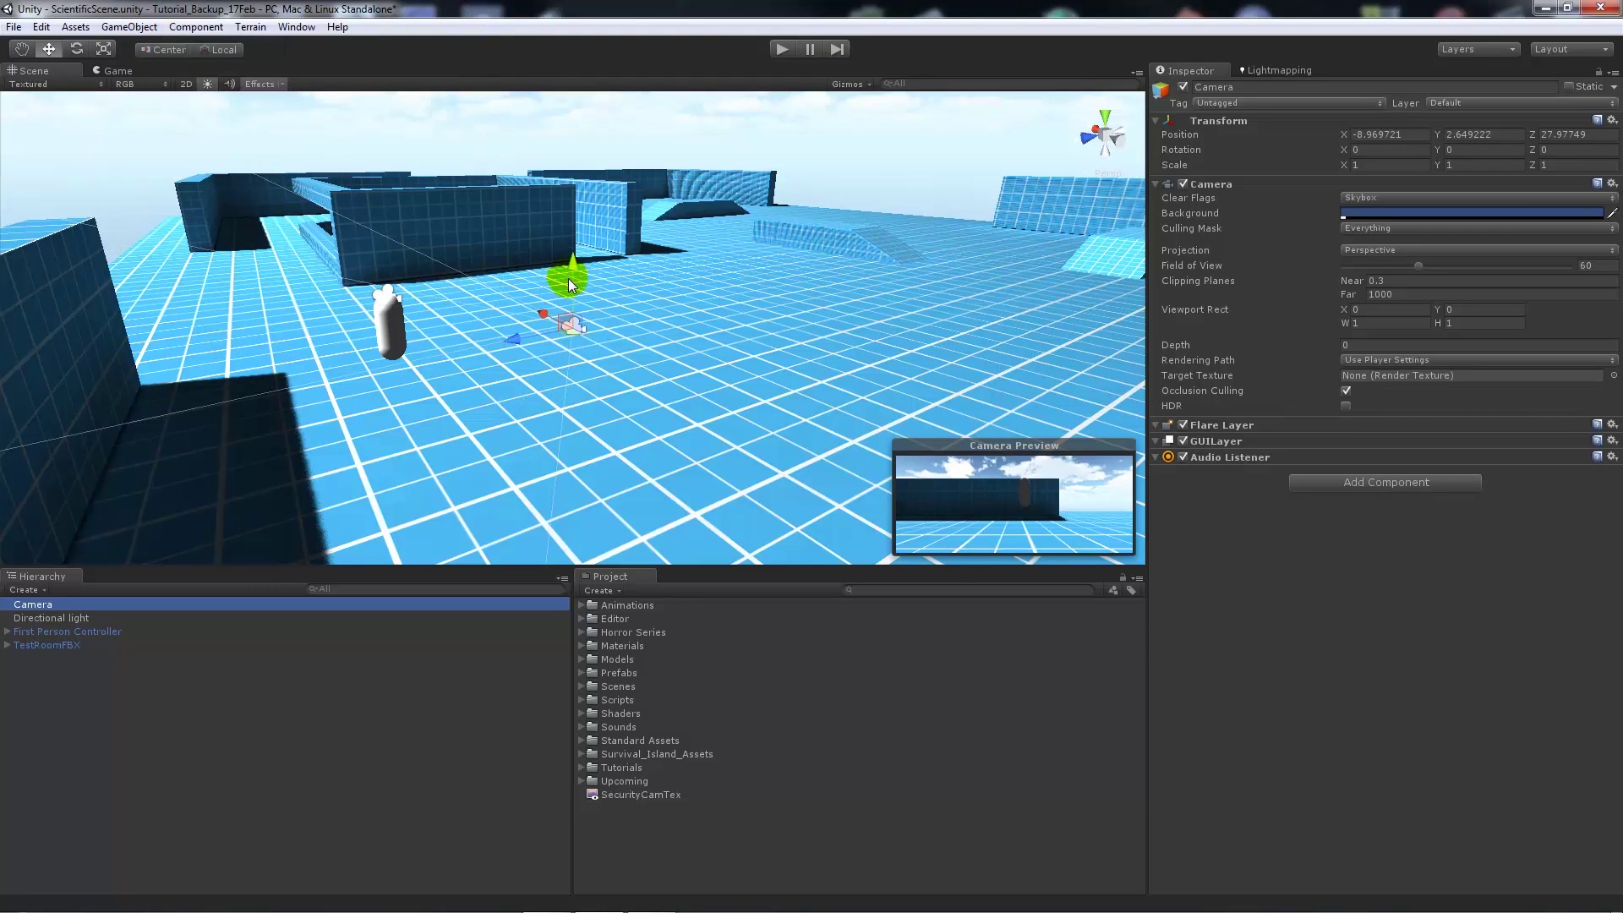
left_click(124, 29)
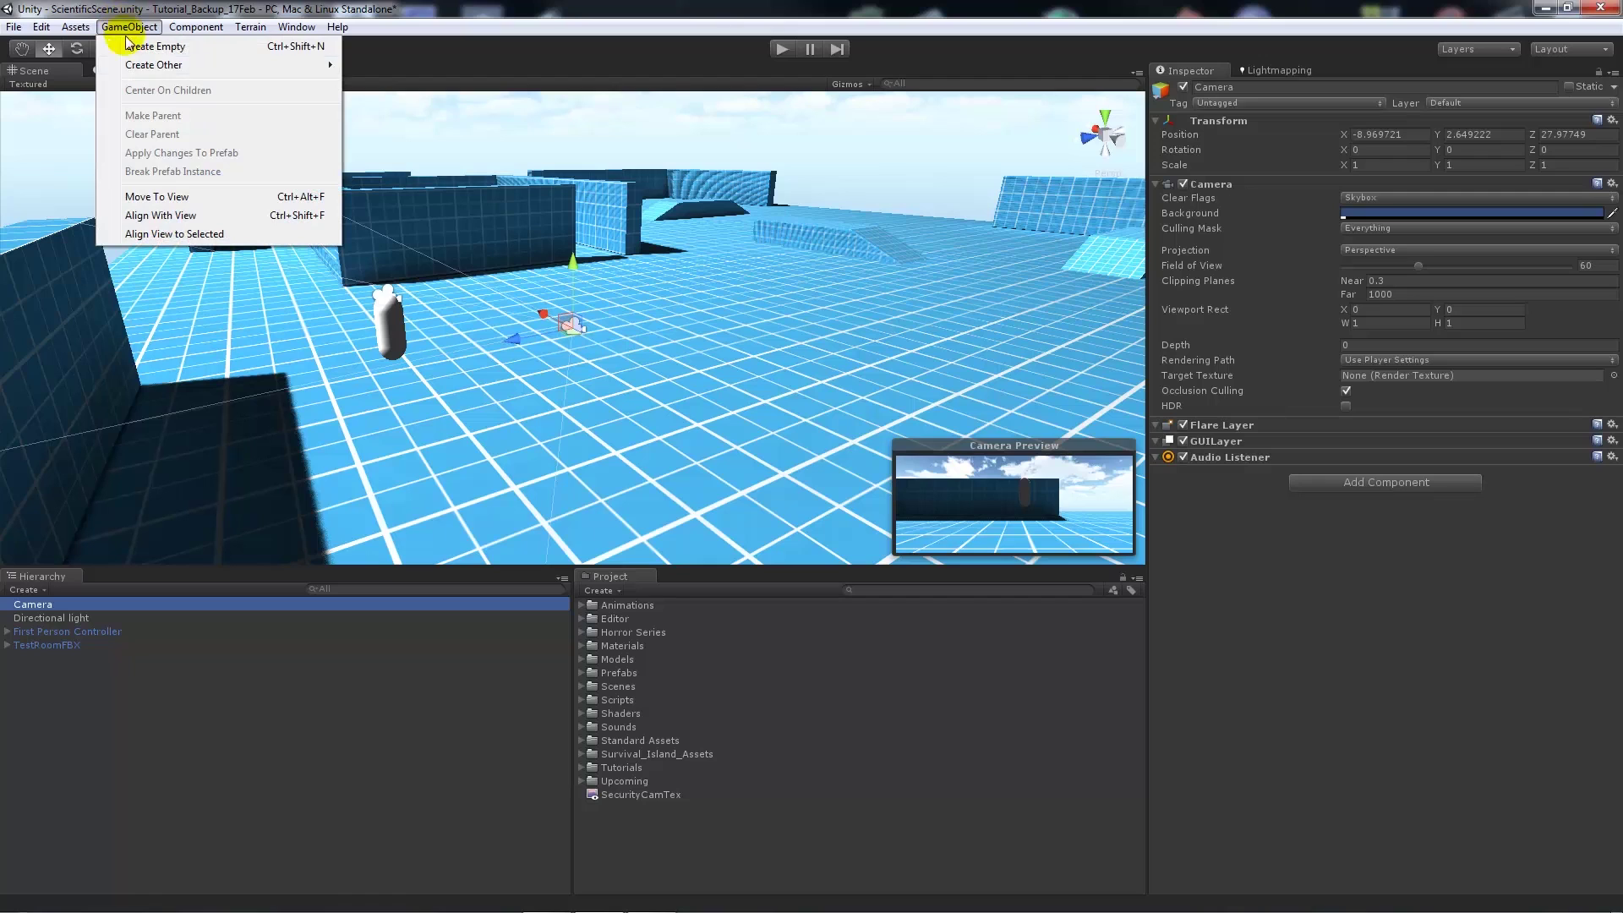
left_click(195, 217)
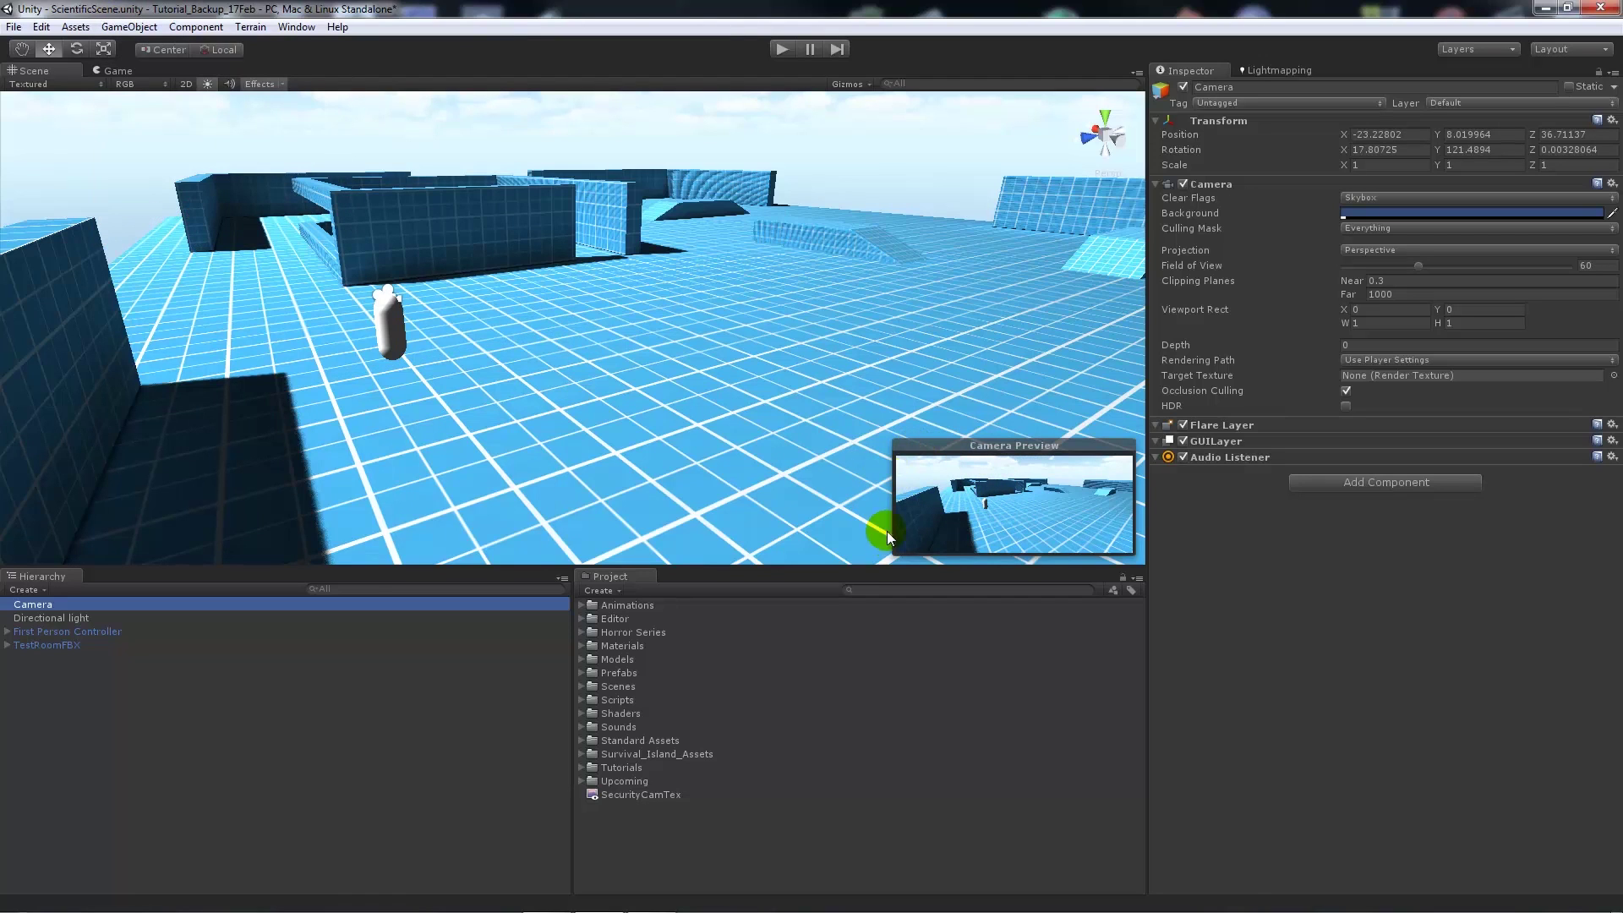
left_click(113, 71)
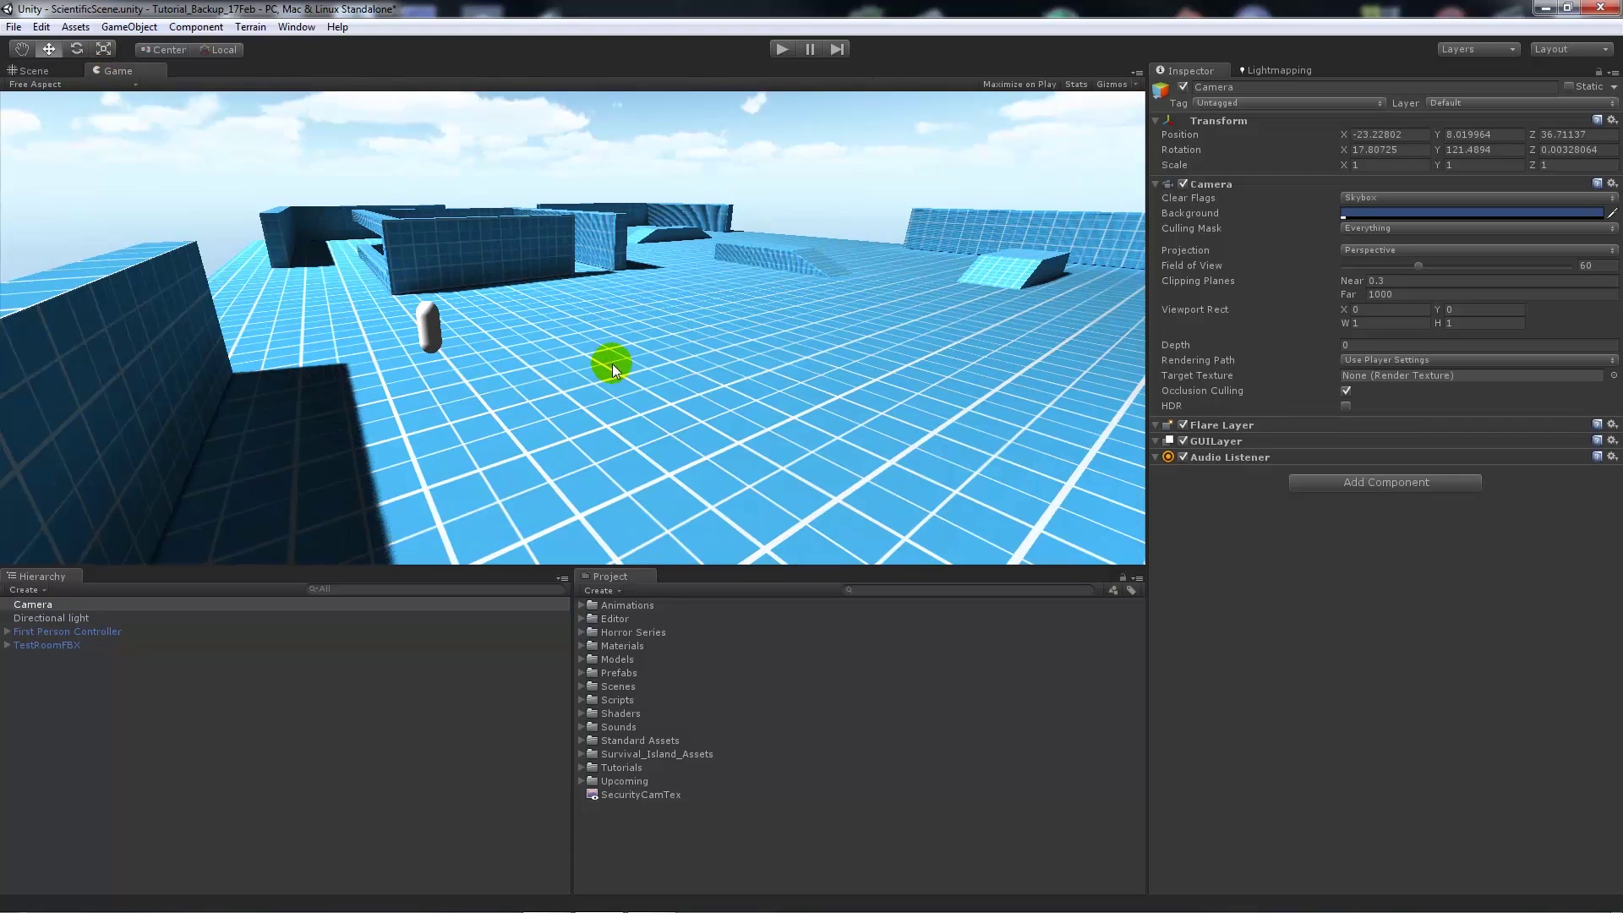
Rename the camera to SecurityCamera and set its Target Texture to SecurityCamTex
left_click(34, 71)
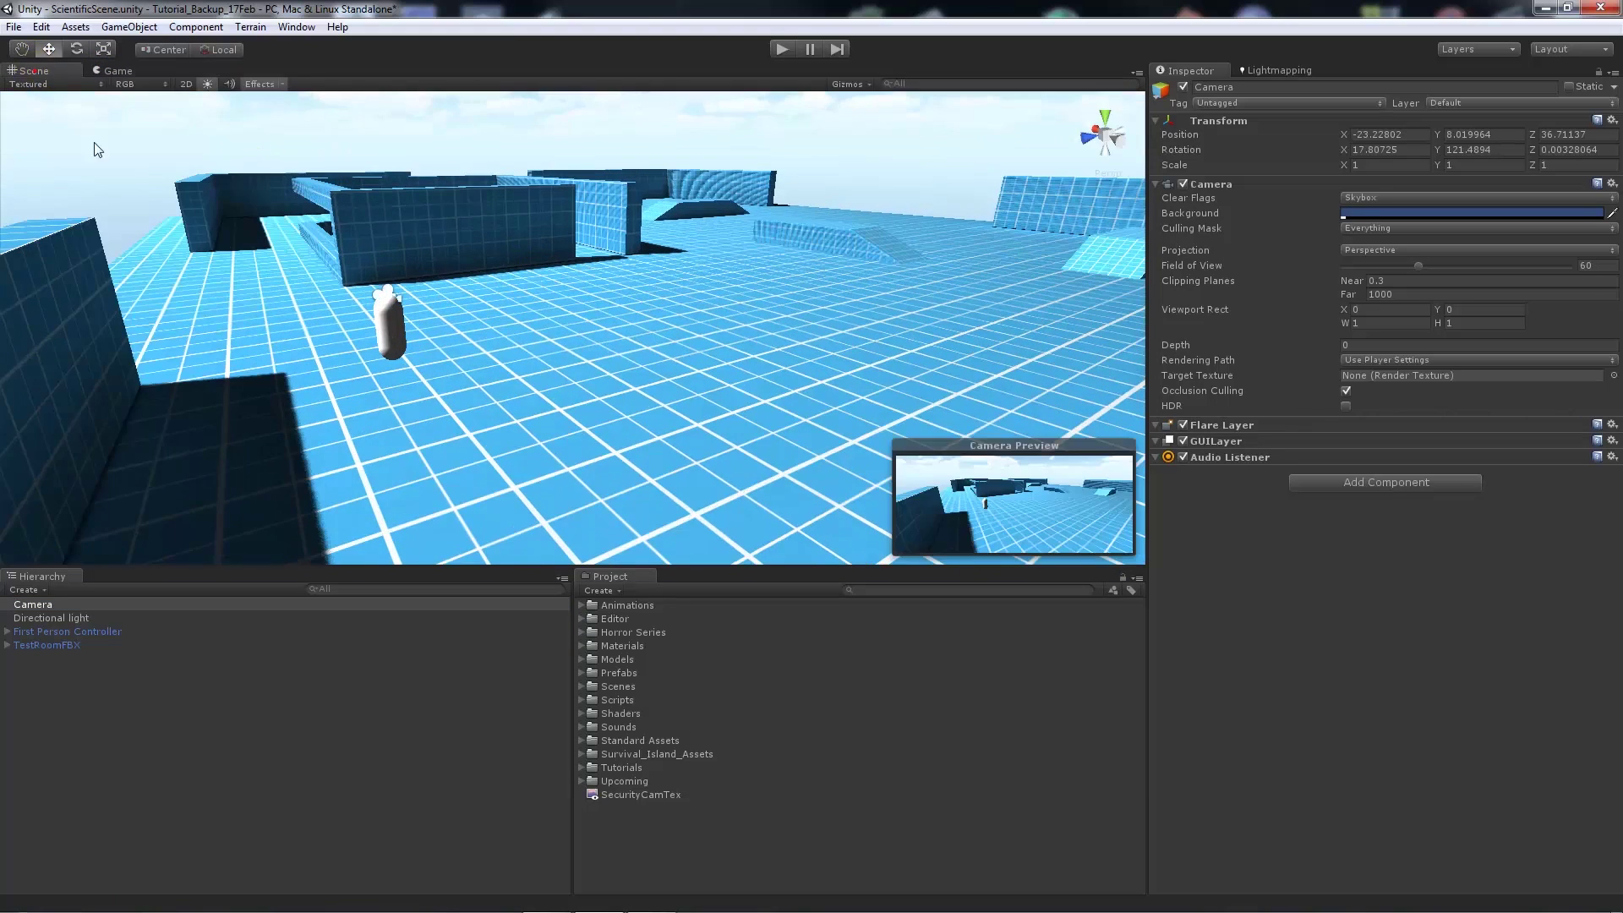
left_click(39, 605)
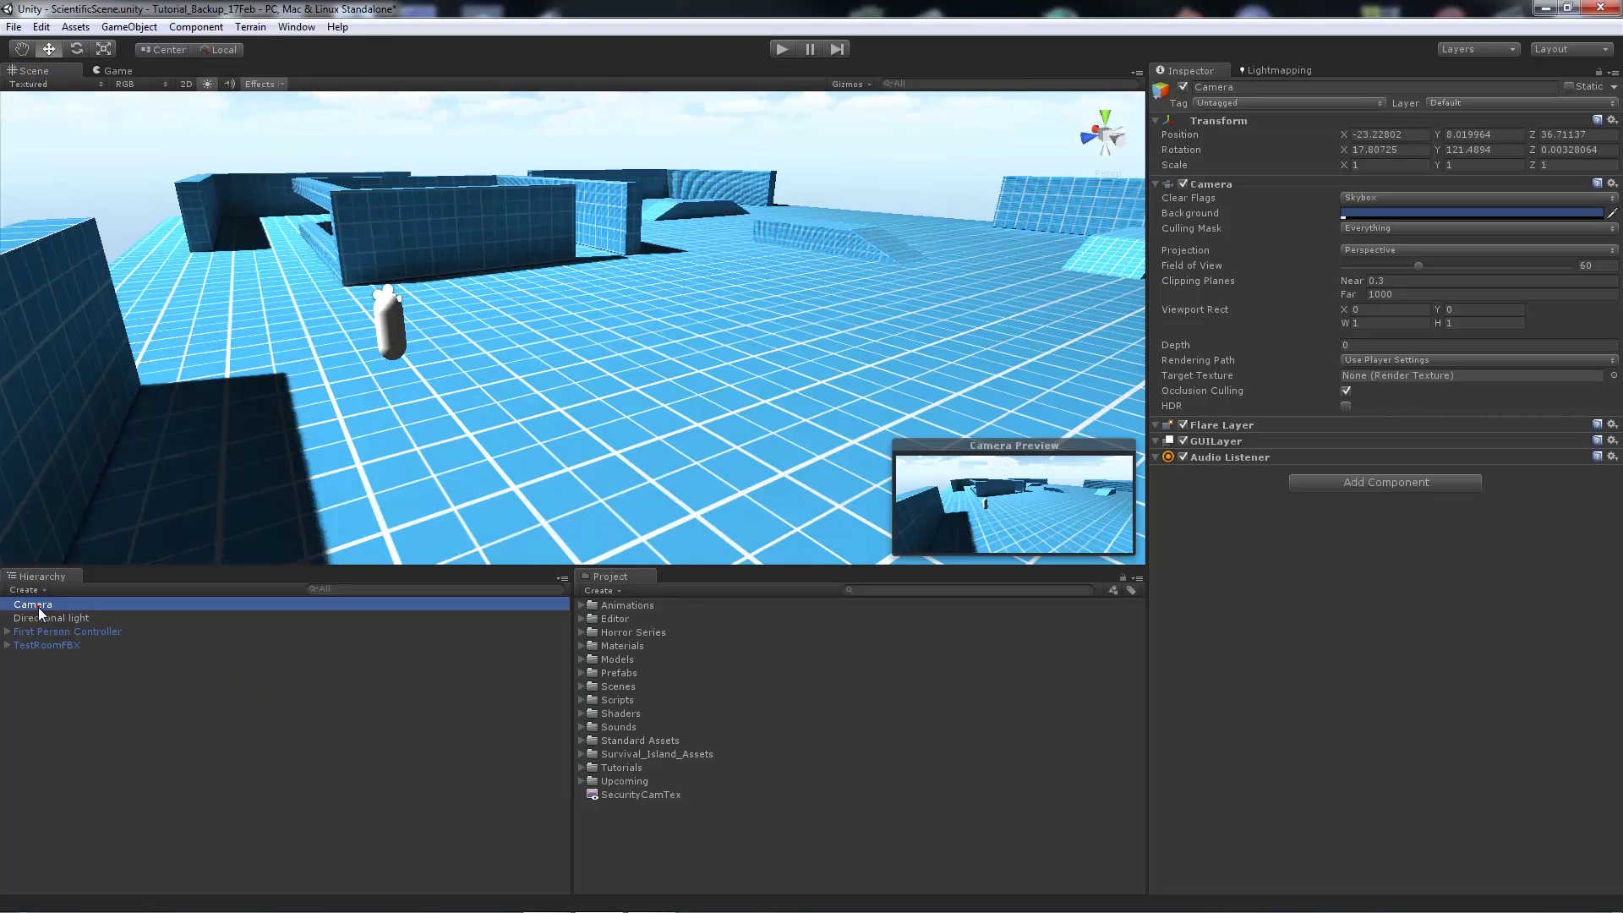
left_click(38, 607)
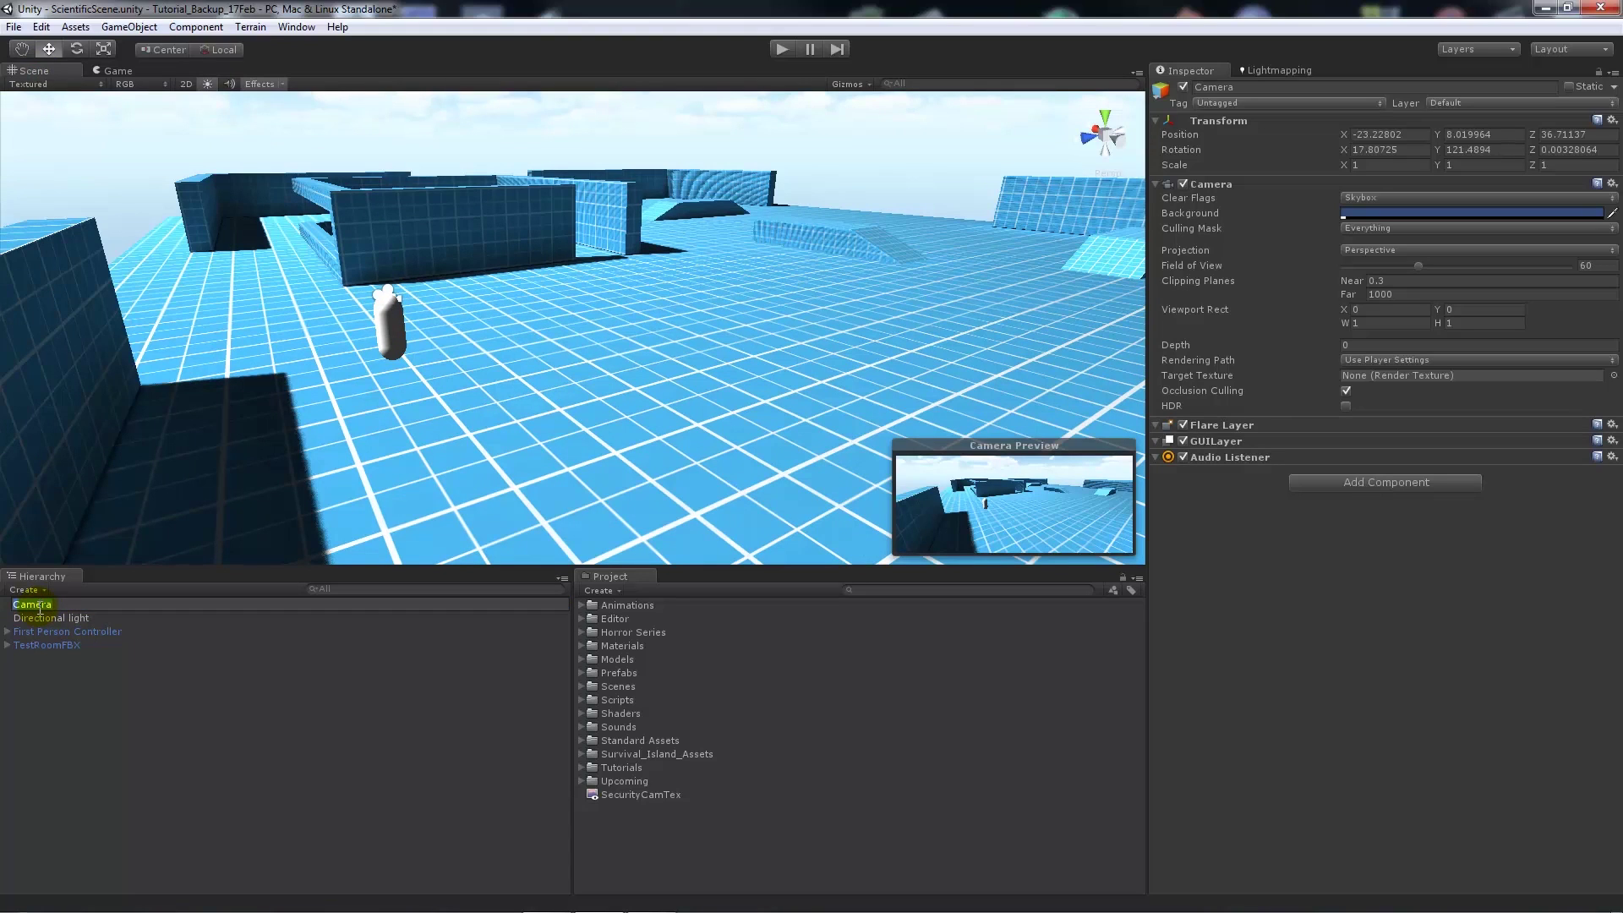
type("SecurityCamera")
key("Return")
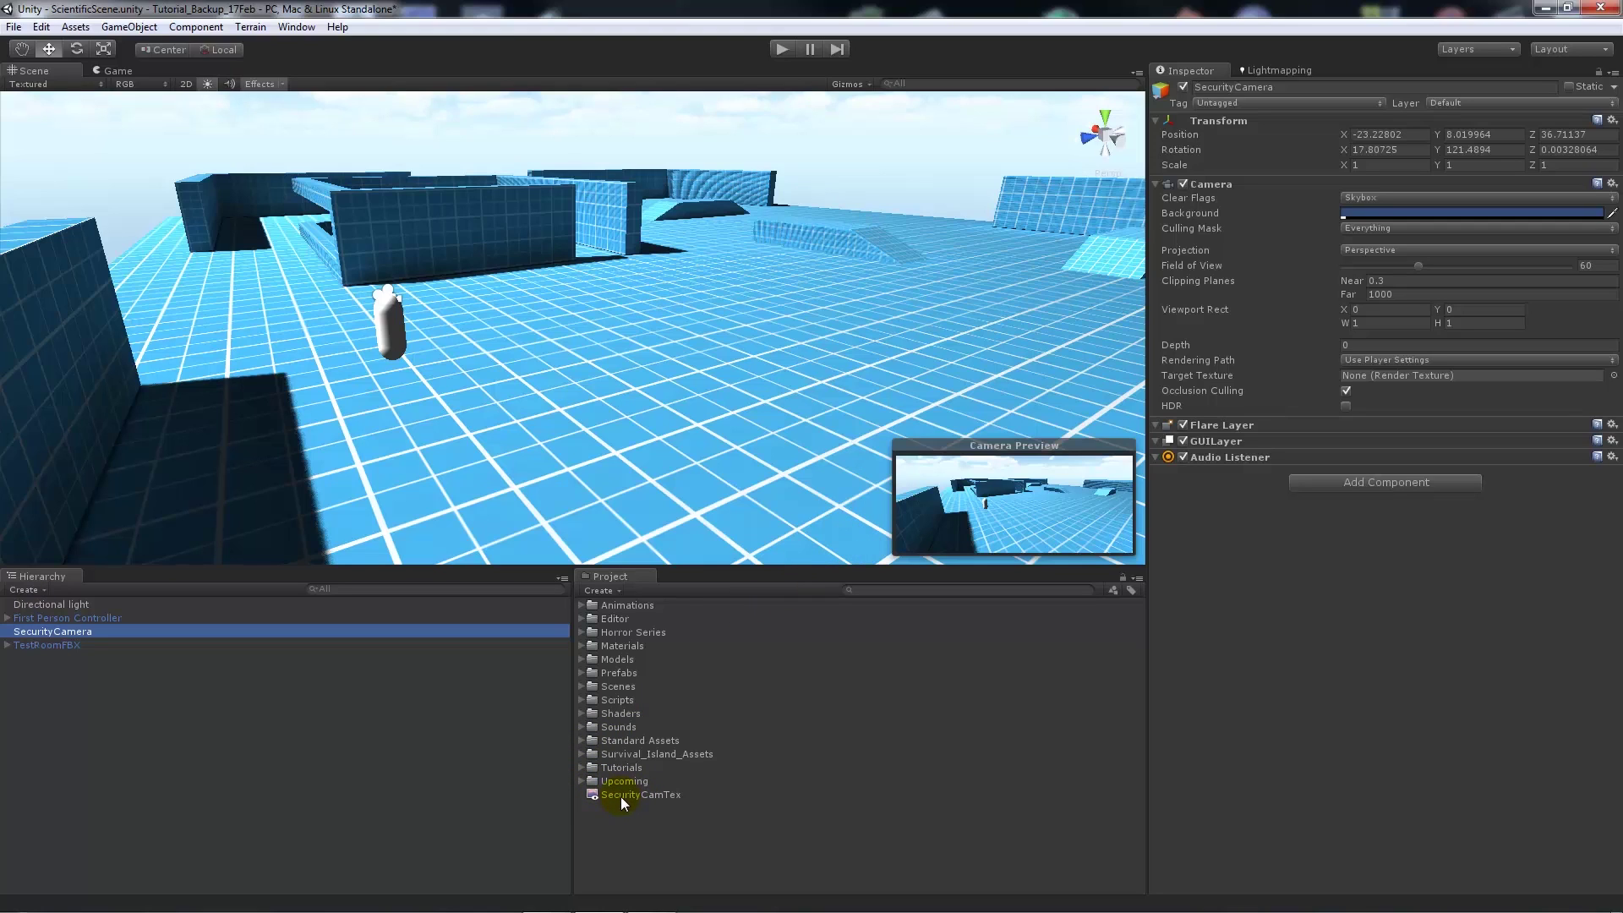
left_click_drag(621, 799, 1405, 376)
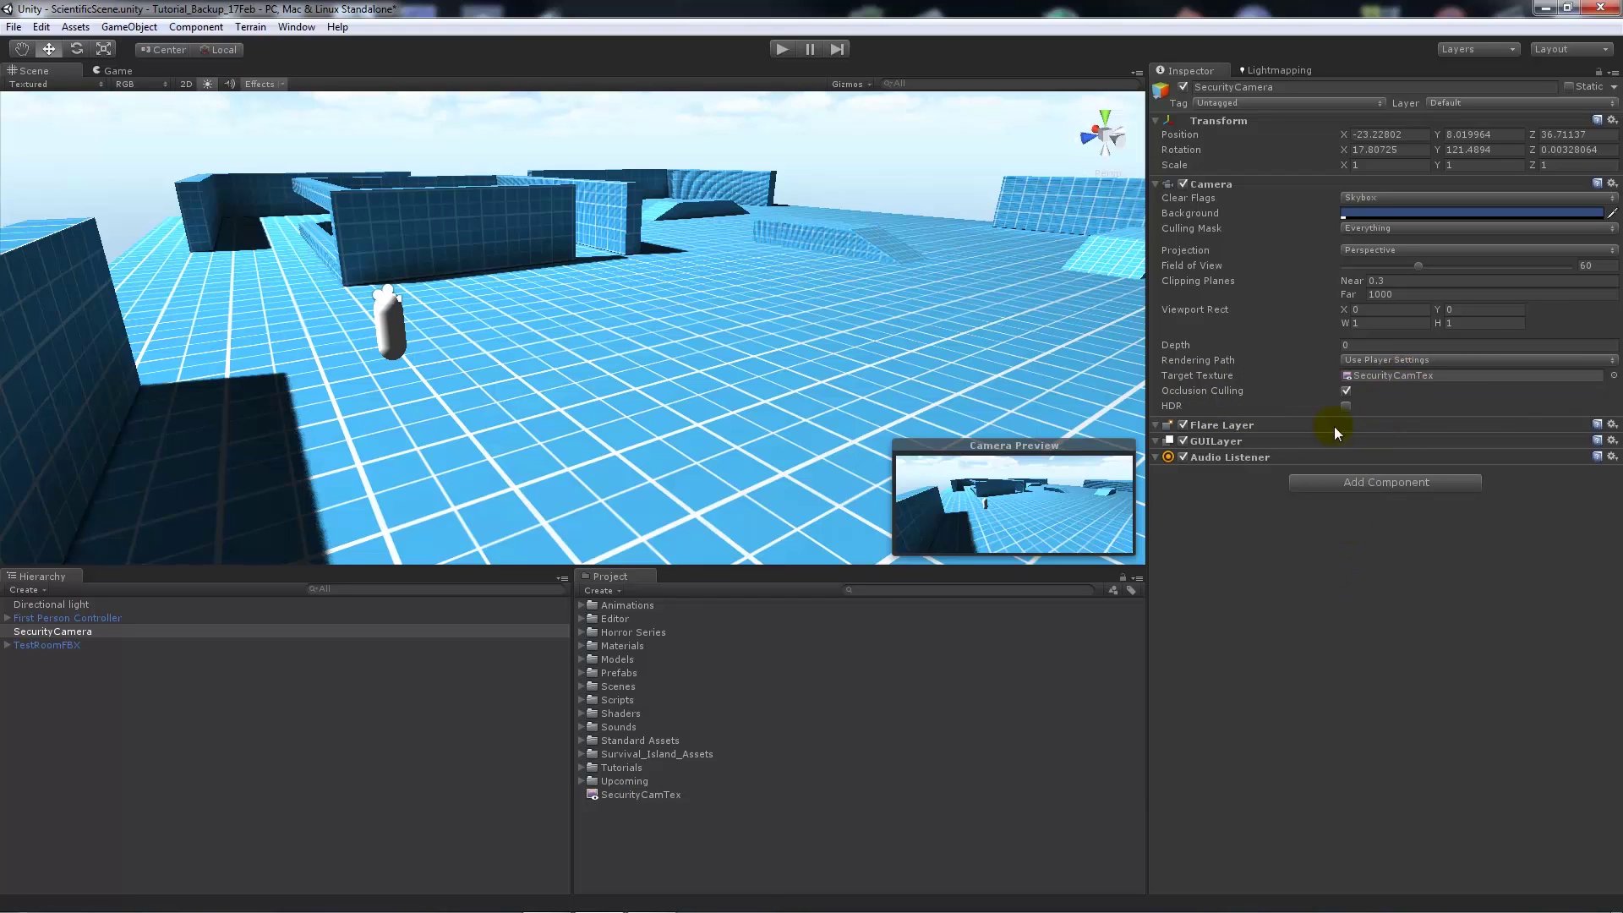
Add a Plane, move it farther back, stand it upright like a screen, and raise it
left_click(130, 26)
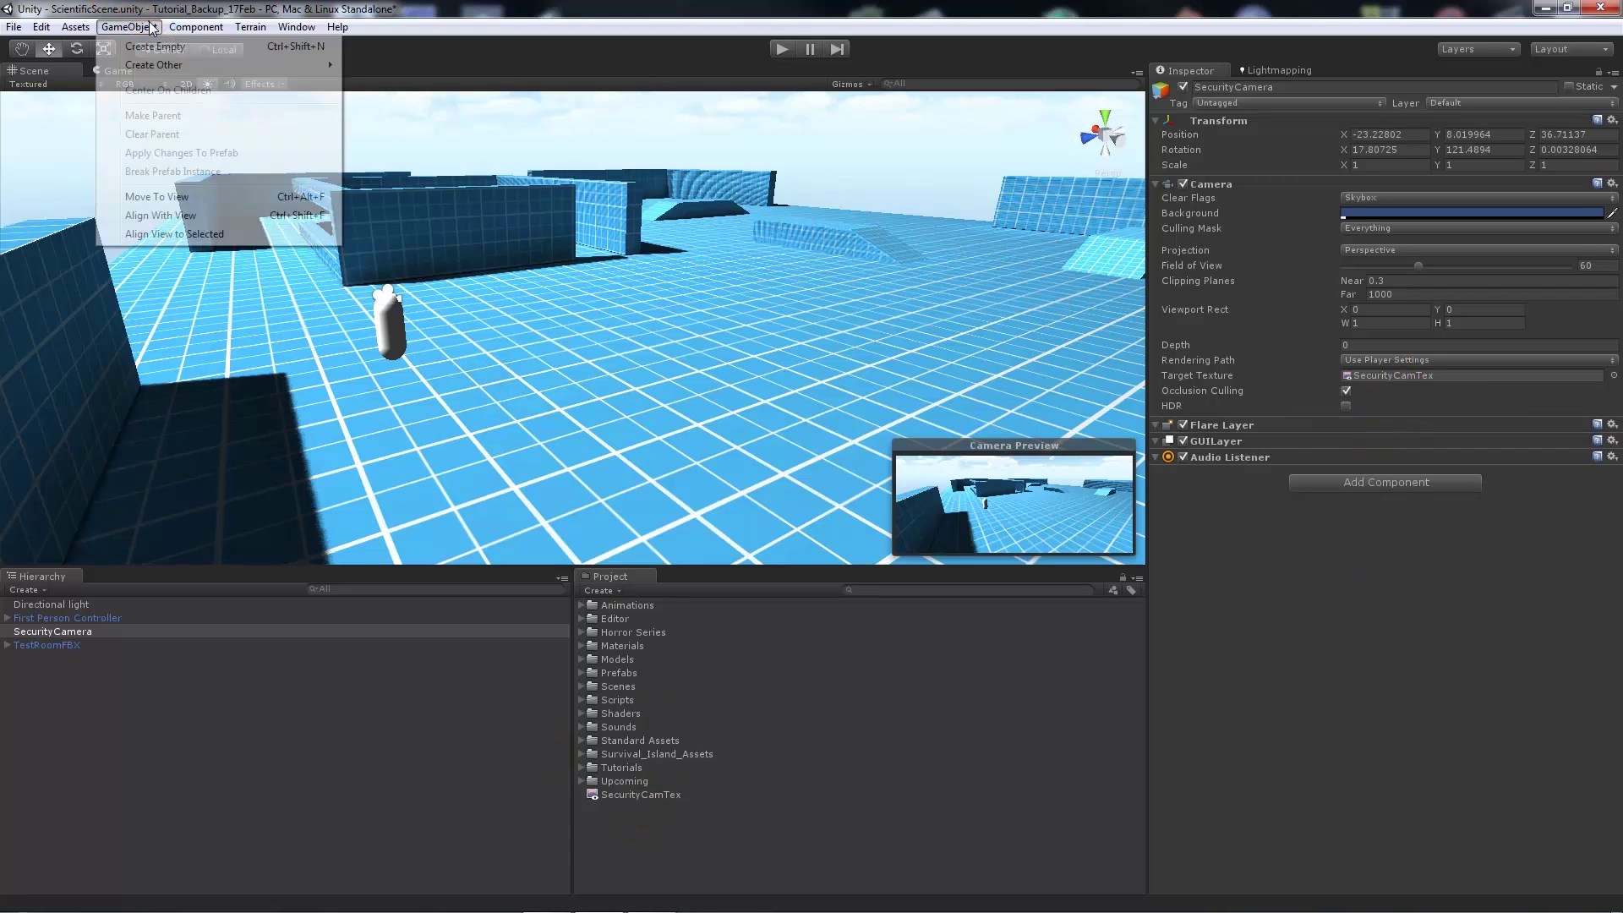
mouse_move(191, 71)
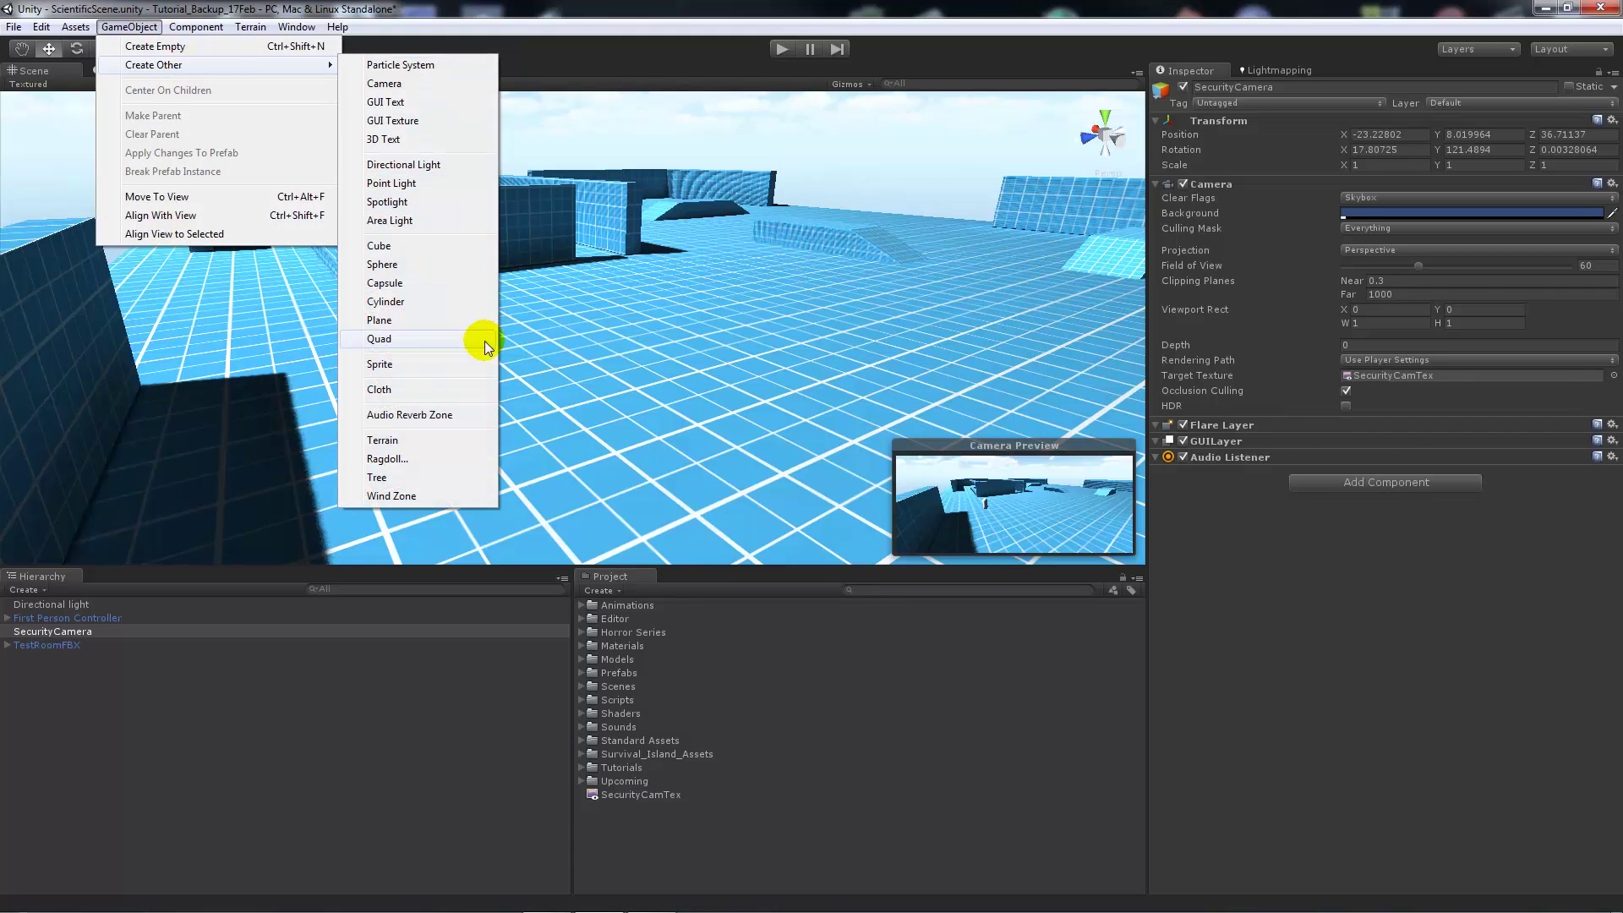
left_click(440, 323)
left_click_drag(513, 339, 672, 311)
left_click(76, 49)
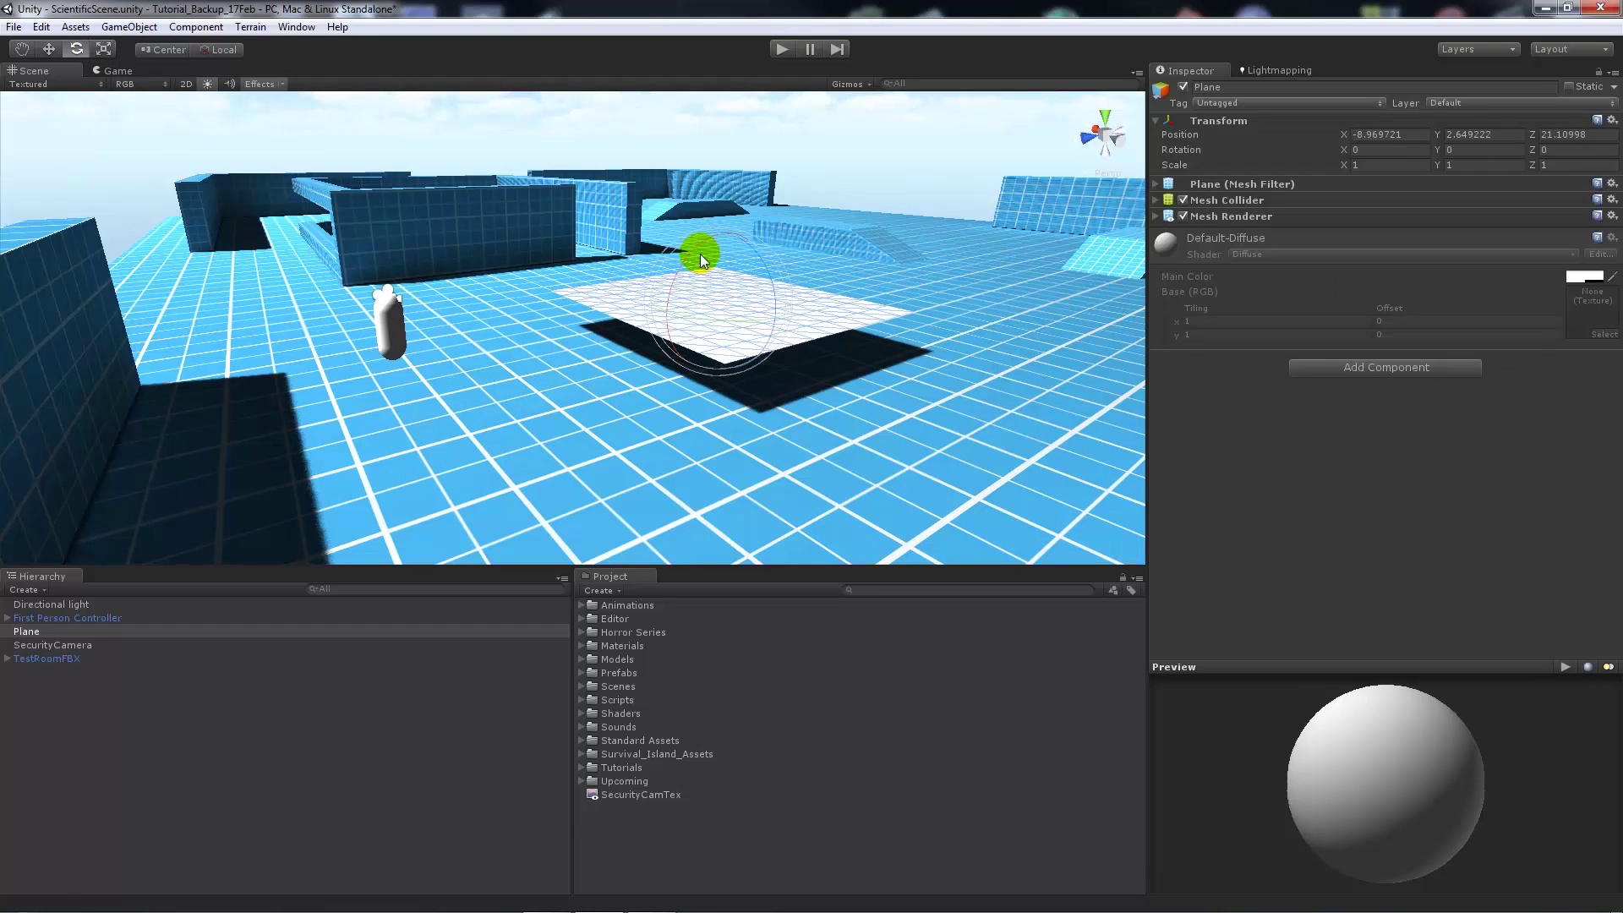
left_click_drag(700, 253, 587, 438)
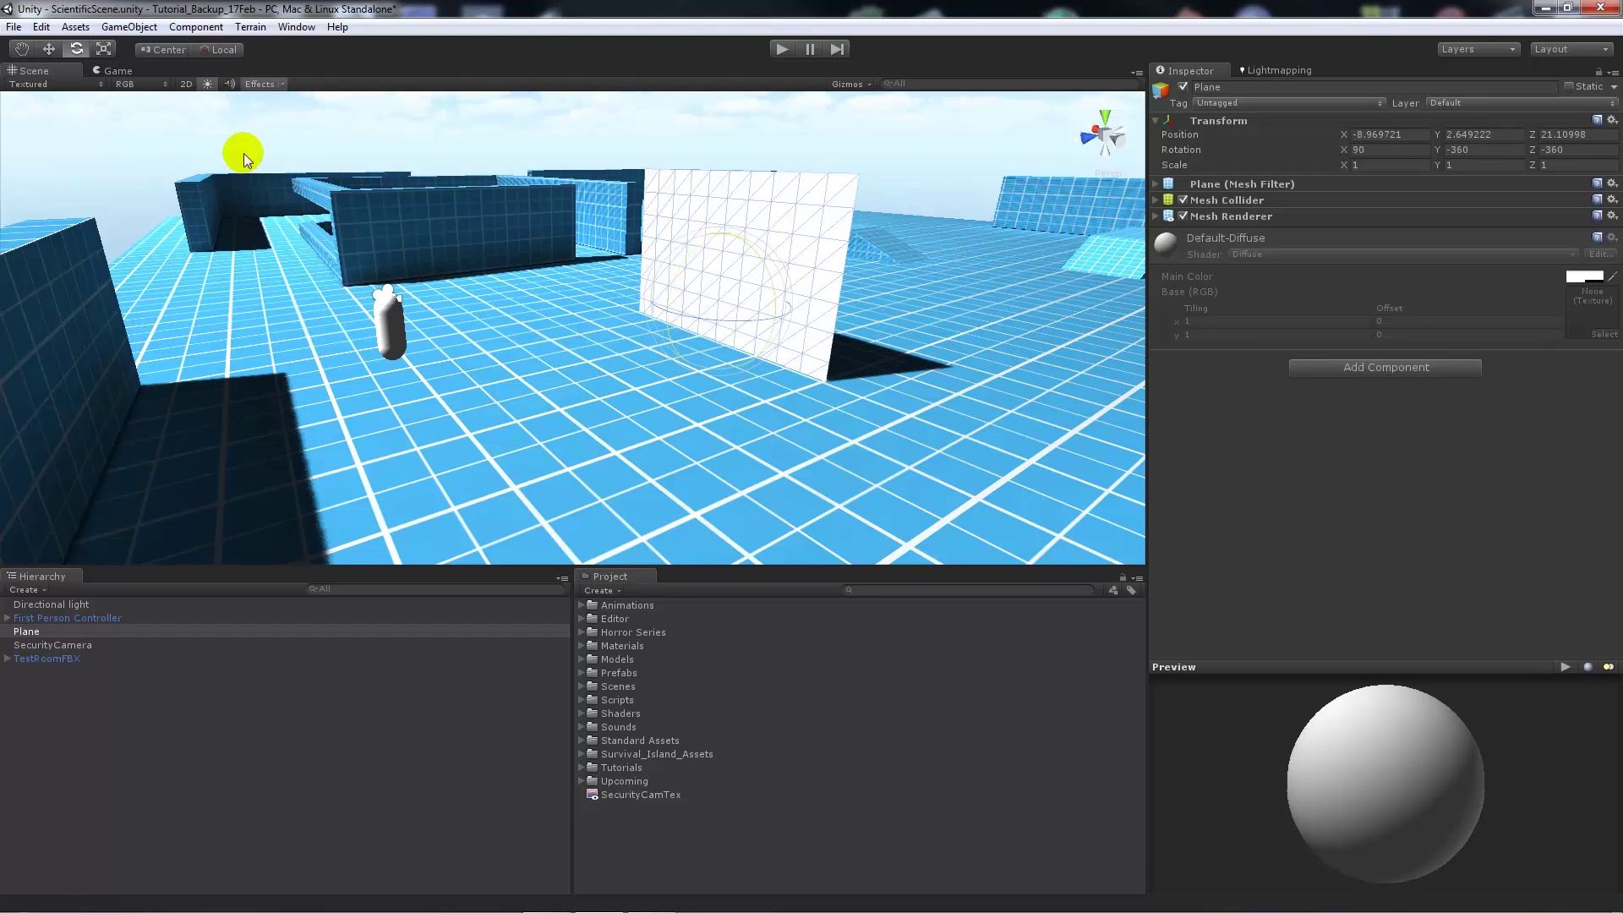
left_click(42, 46)
scroll(634, 215, "down", 2)
left_click_drag(634, 216, 693, 298, "alt")
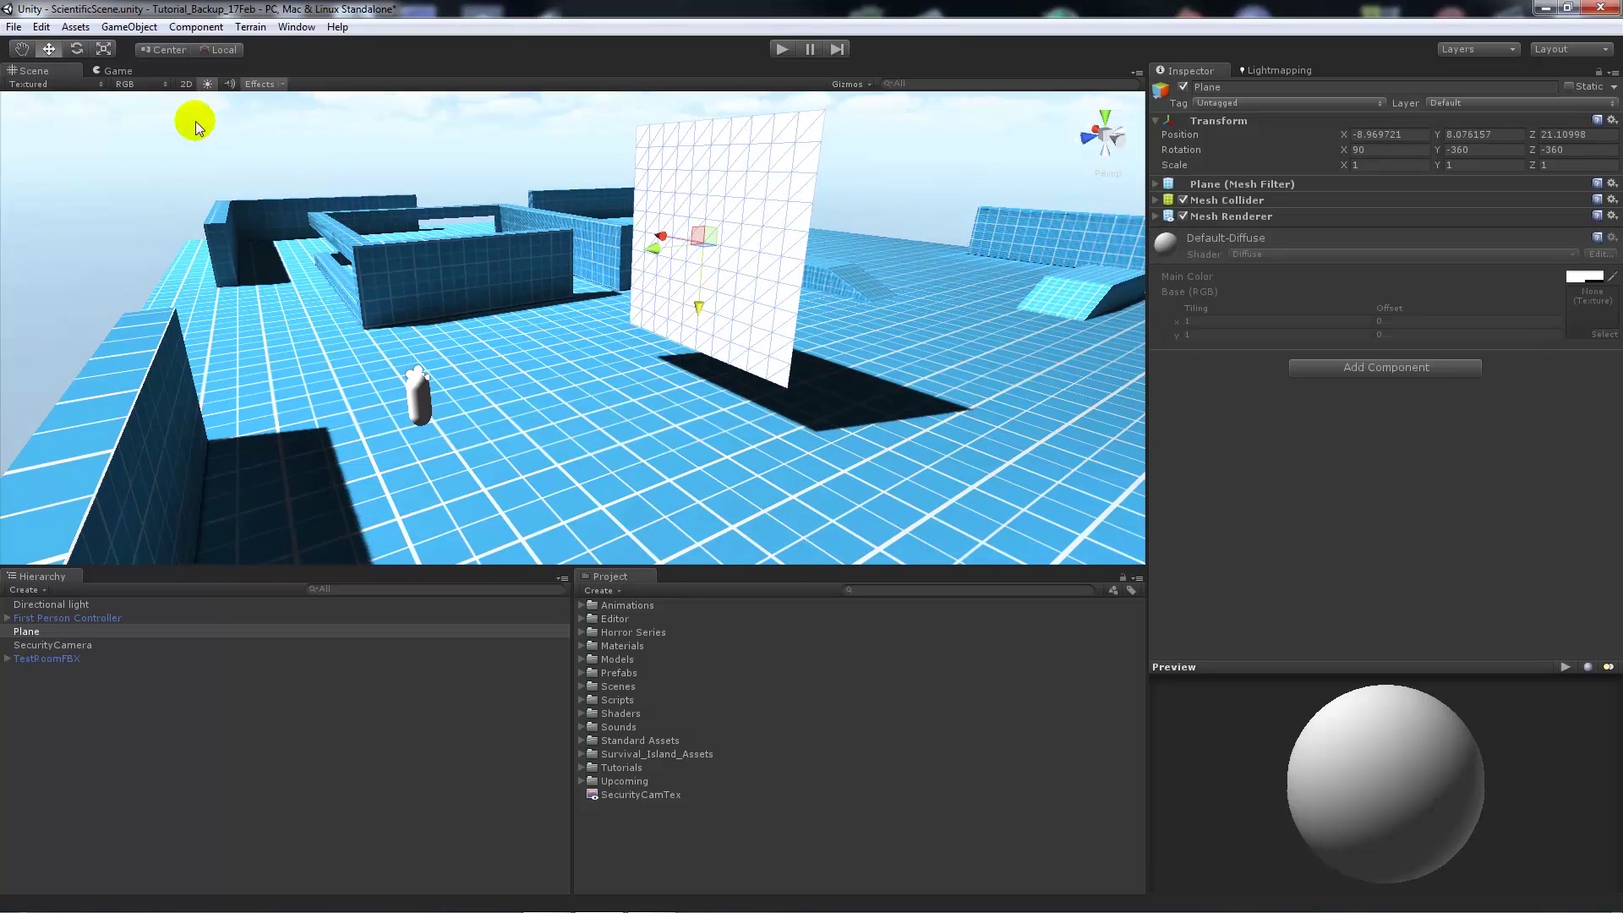
Widen the Plane to about twice its width with the Scale tool
left_click(104, 48)
left_click_drag(474, 127, 514, 217, "alt")
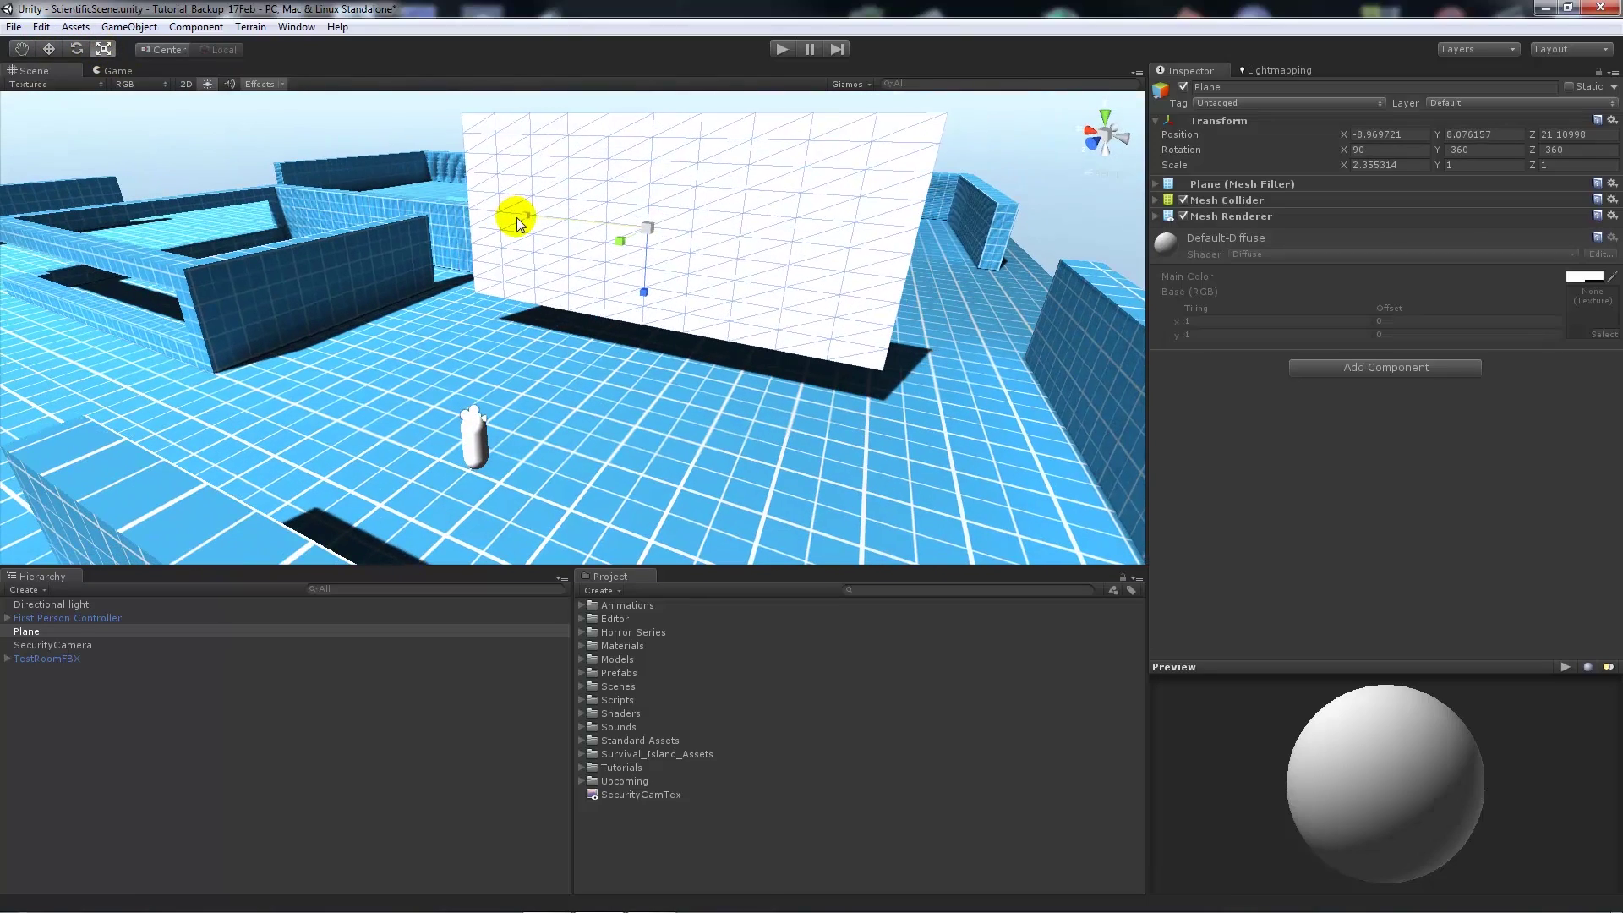
right_click_drag(775, 350, 723, 381)
left_click(975, 138)
left_click(728, 561)
left_click(768, 297)
Apply SecurityCamTex to the Plane and start play mode to test the screen
left_click_drag(663, 797, 826, 264)
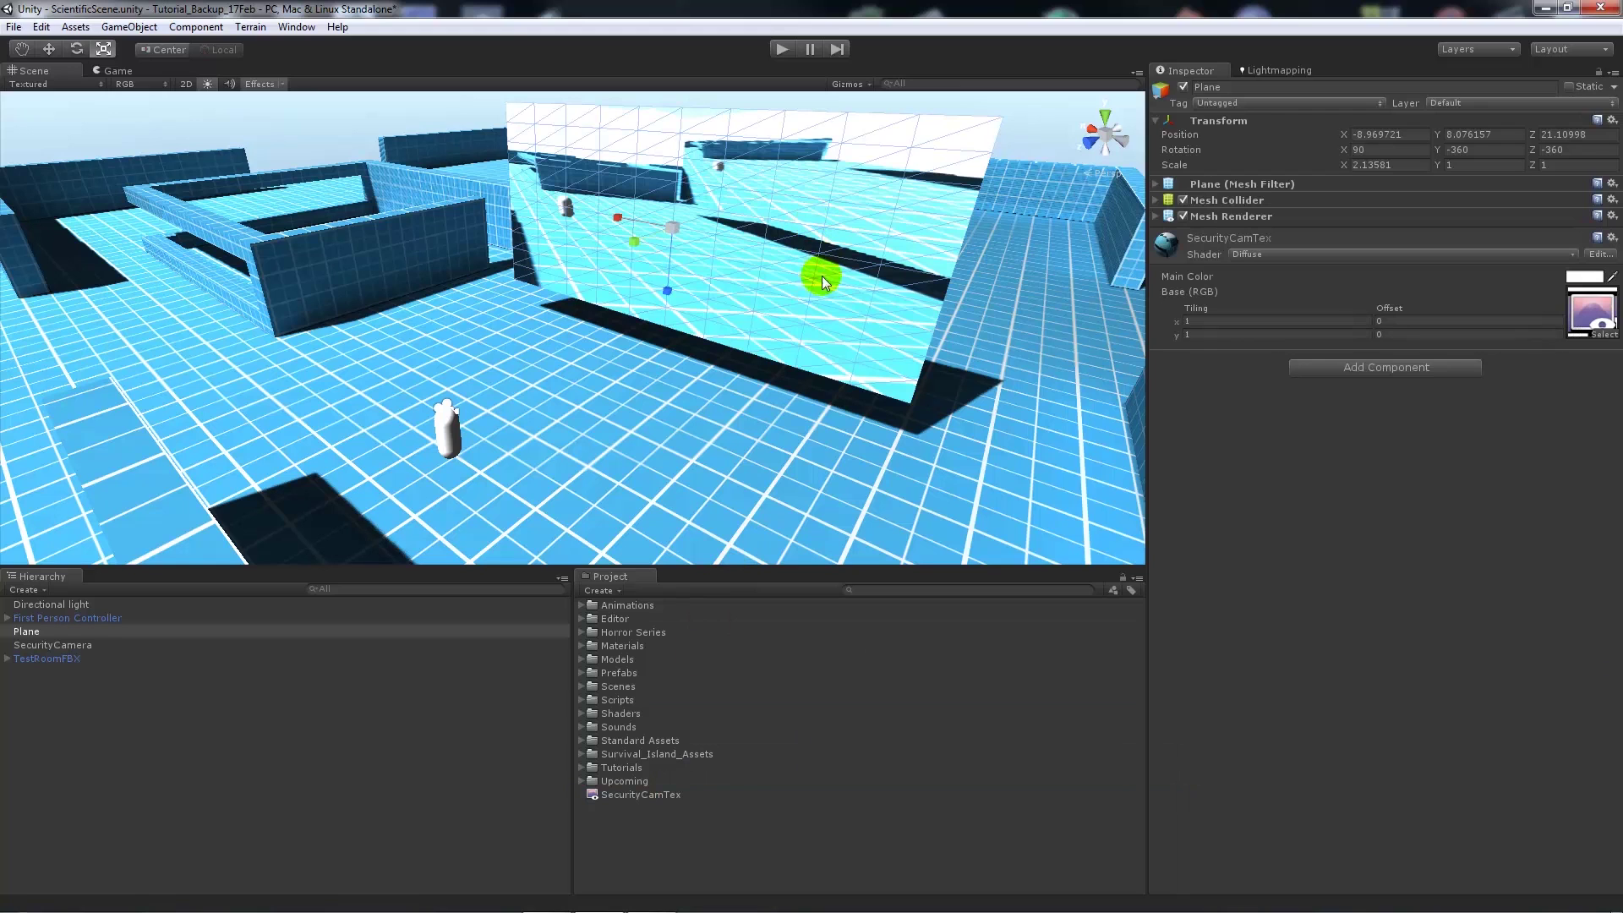
left_click_drag(802, 411, 779, 352, "alt")
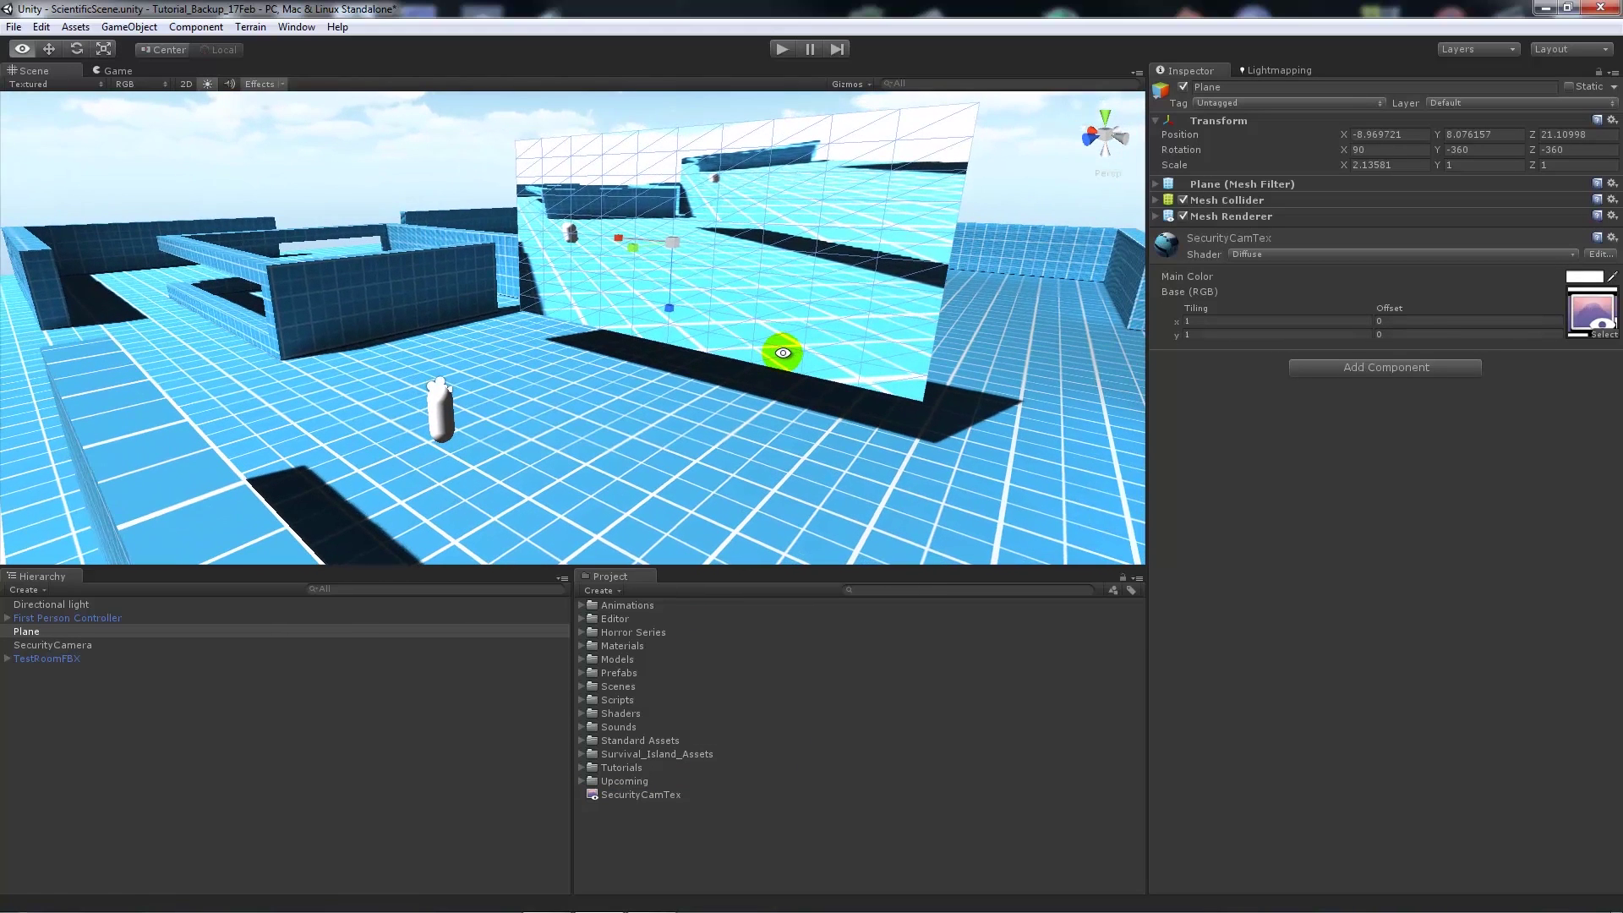
left_click(622, 294)
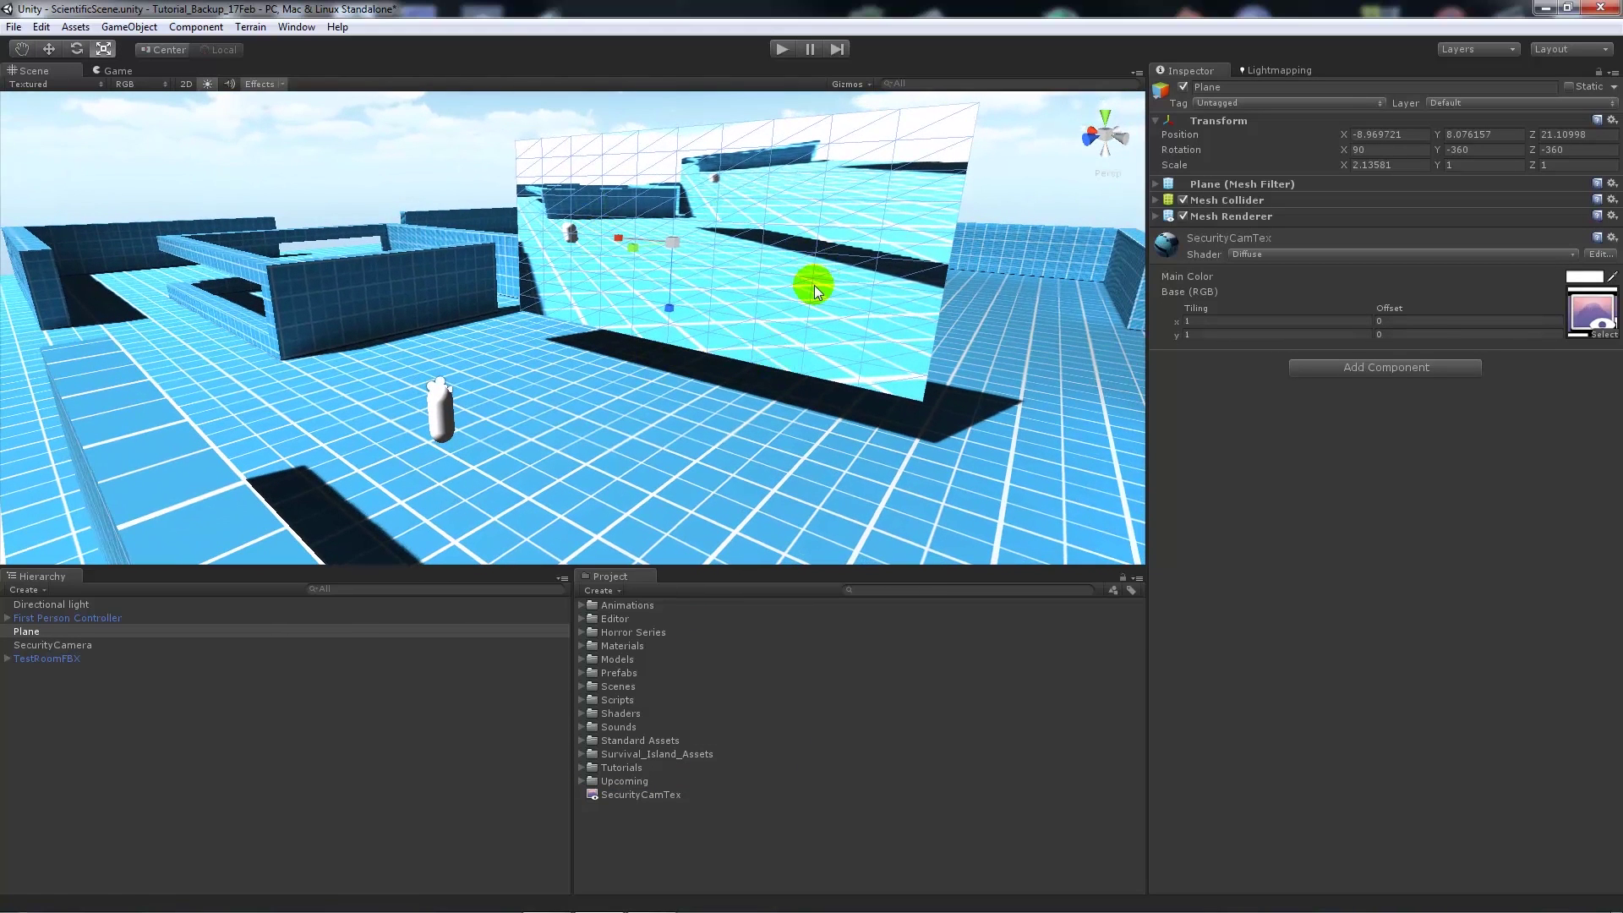
left_click(758, 233)
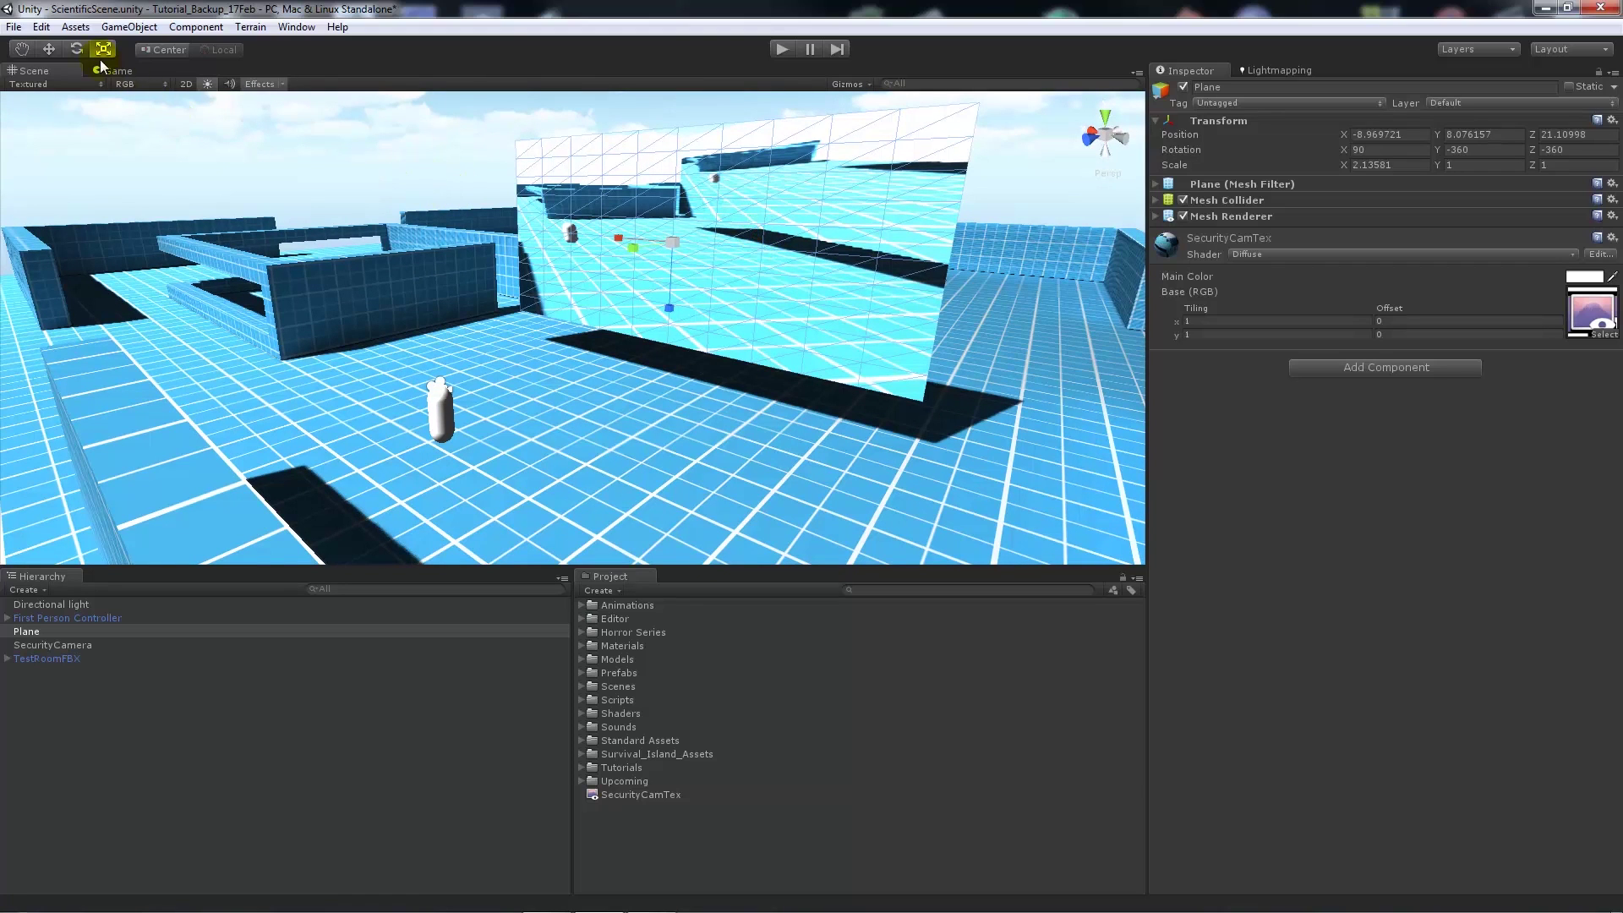
left_click(77, 48)
left_click(782, 48)
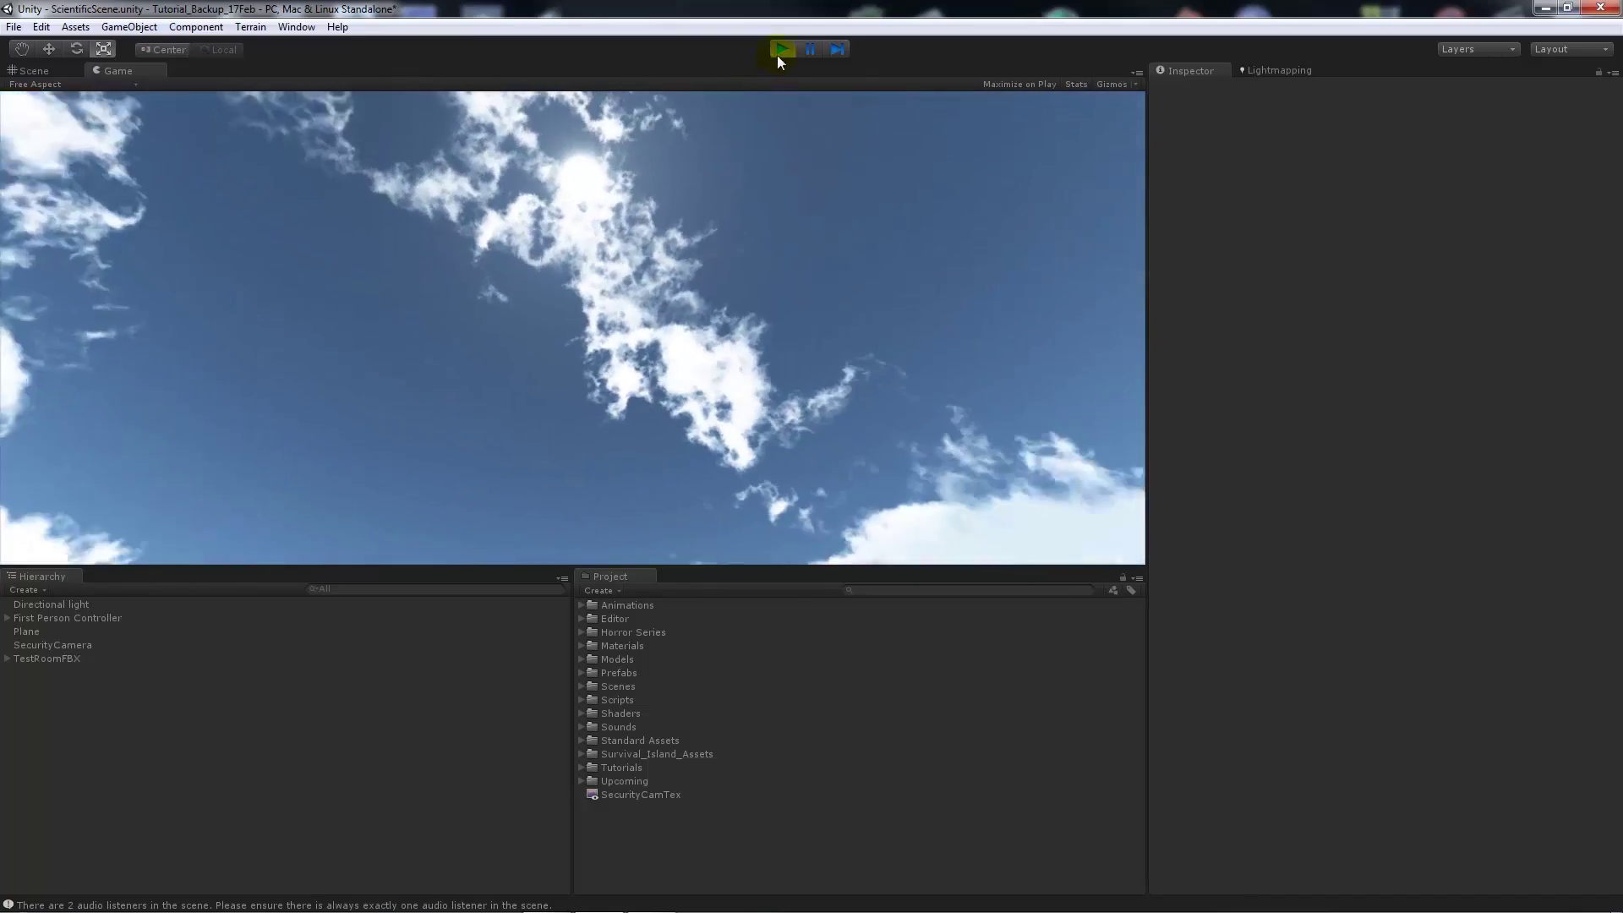
Stop play, set SecurityCamTex's size to 1024 × 1024, and start play again
left_click(779, 53)
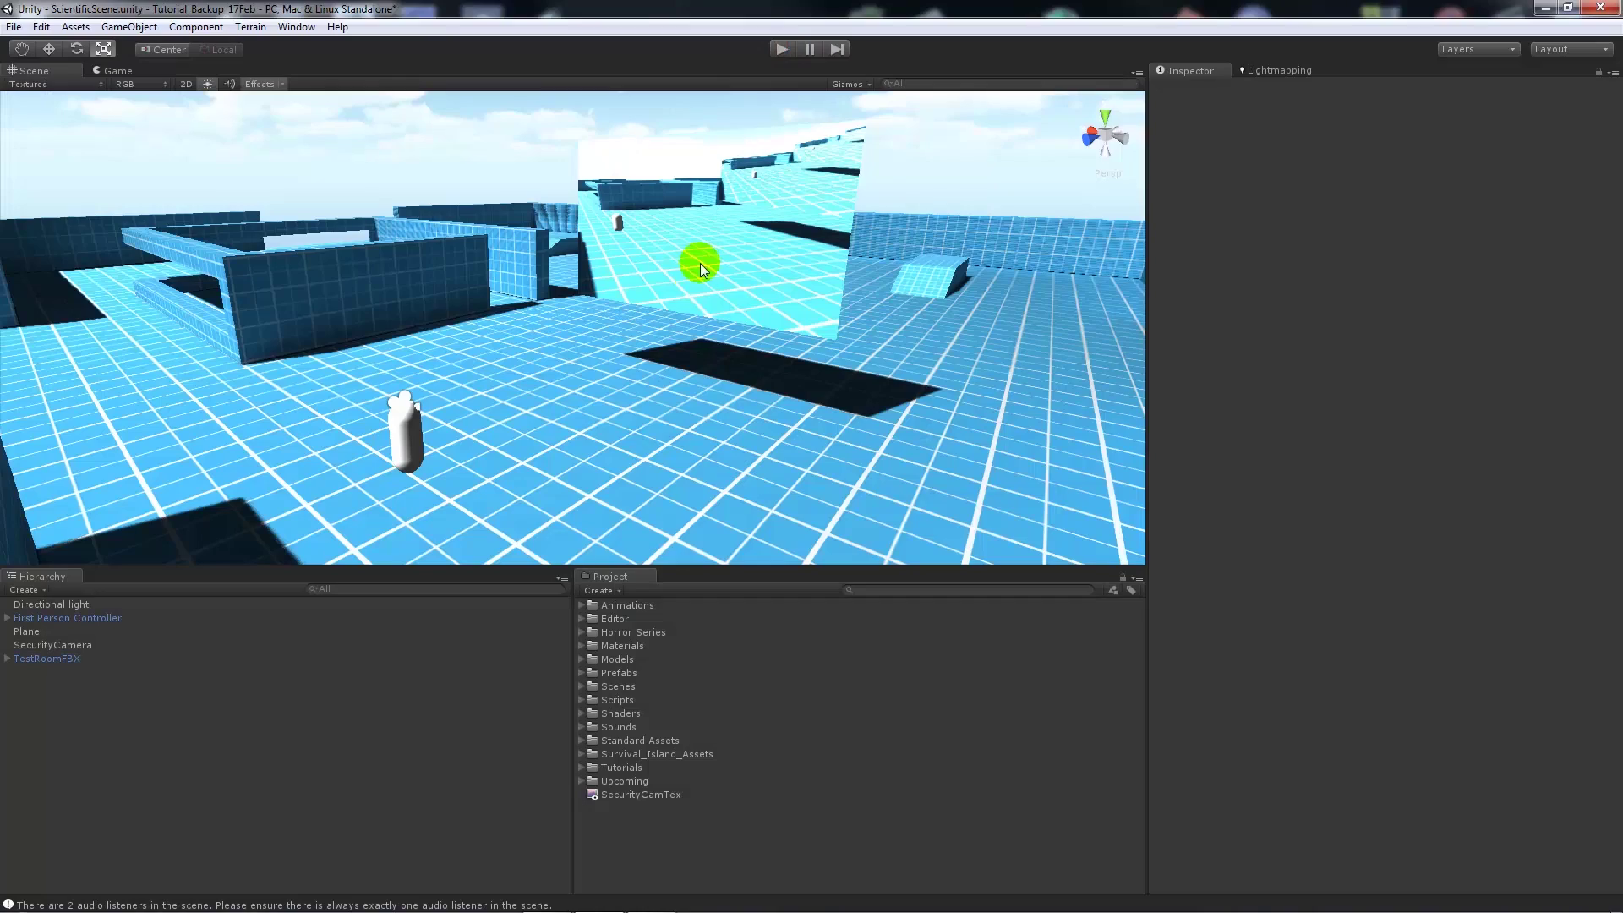
left_click(630, 794)
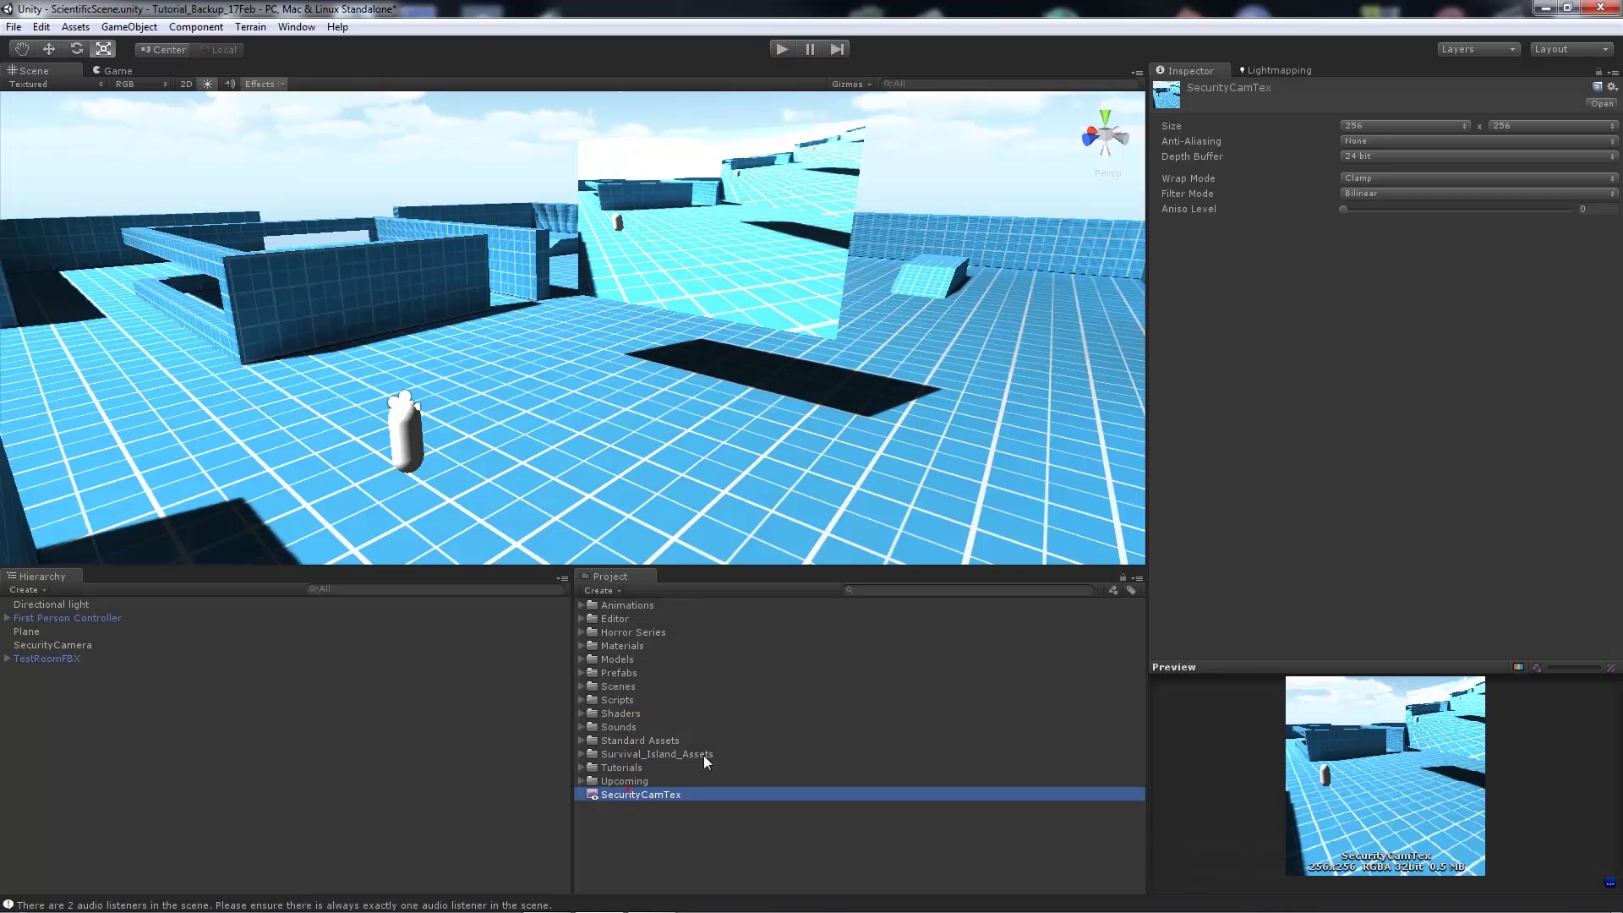
left_click(1351, 125)
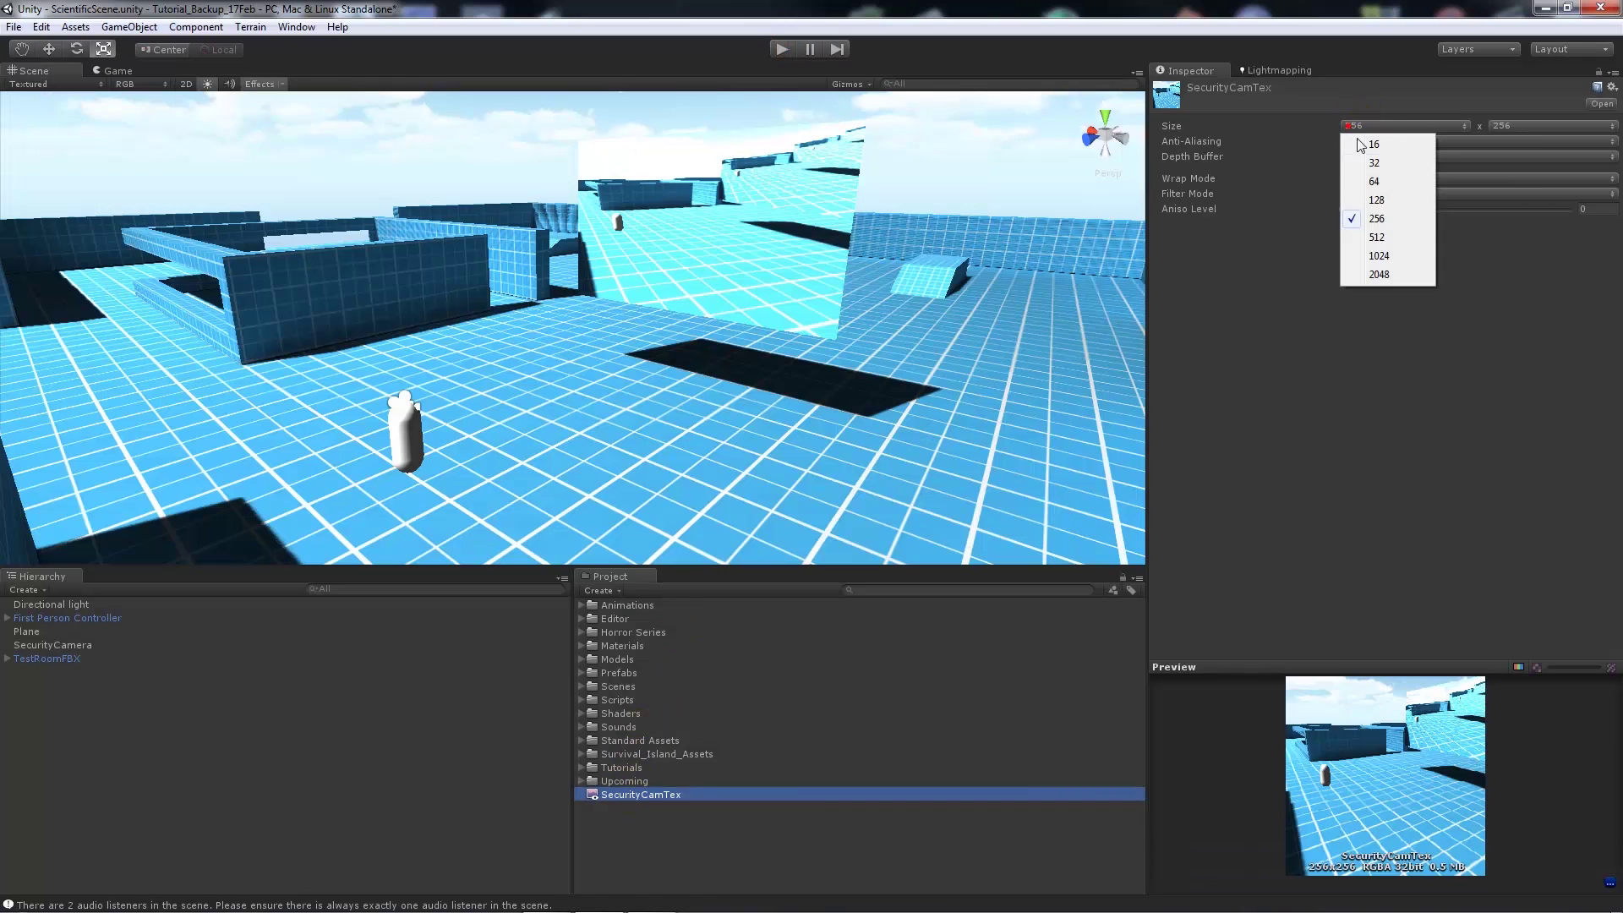
left_click(1378, 255)
left_click(1500, 125)
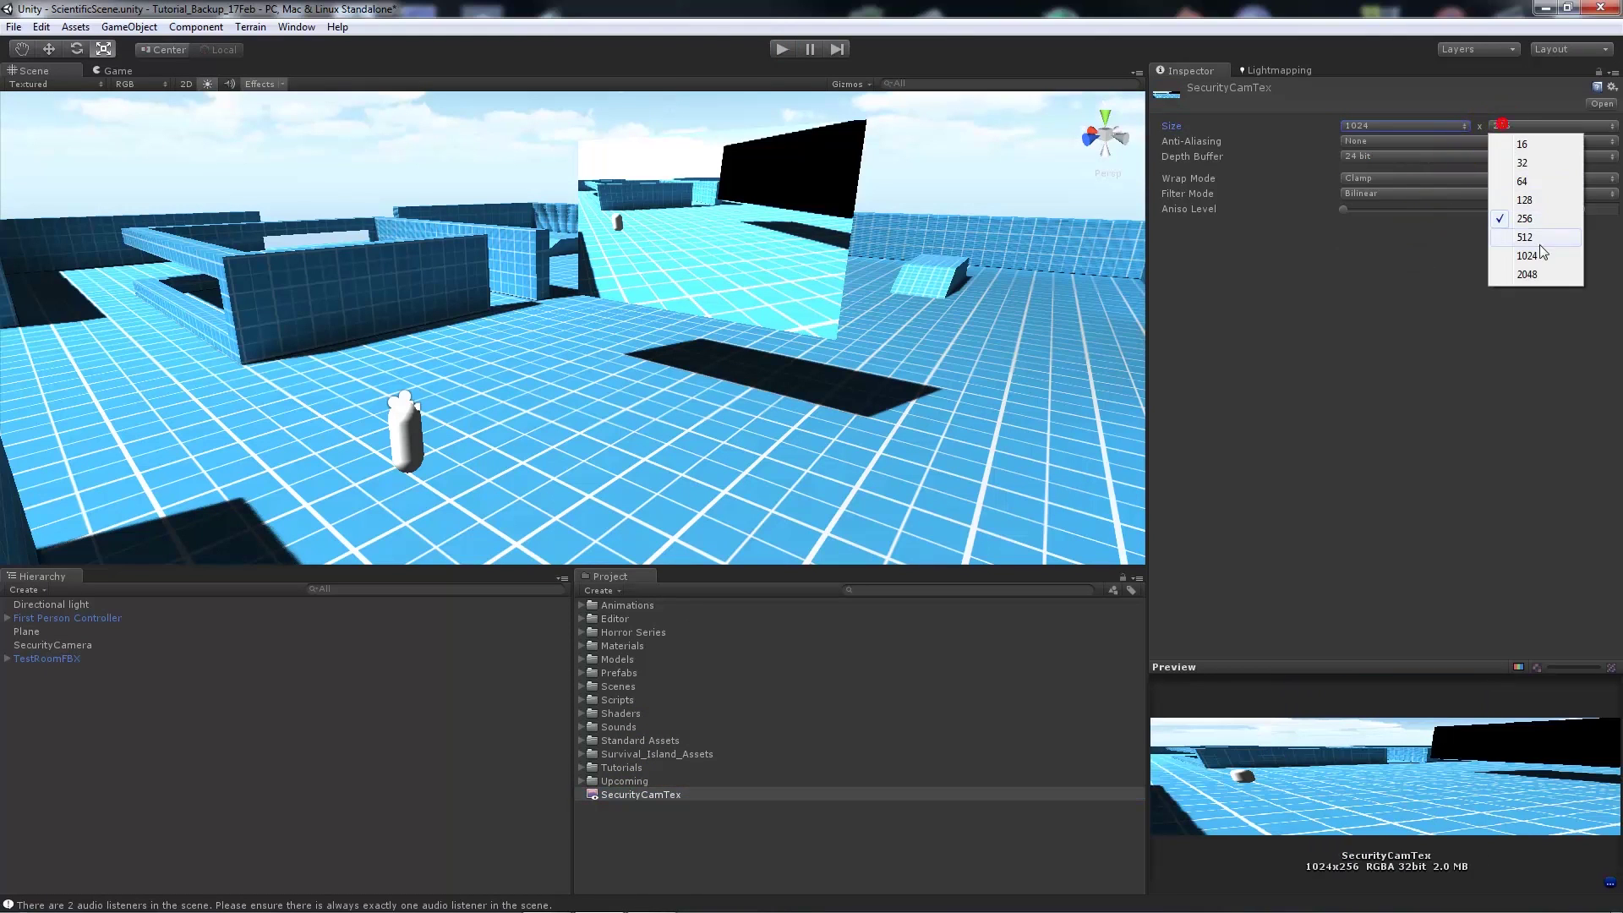
left_click(1528, 255)
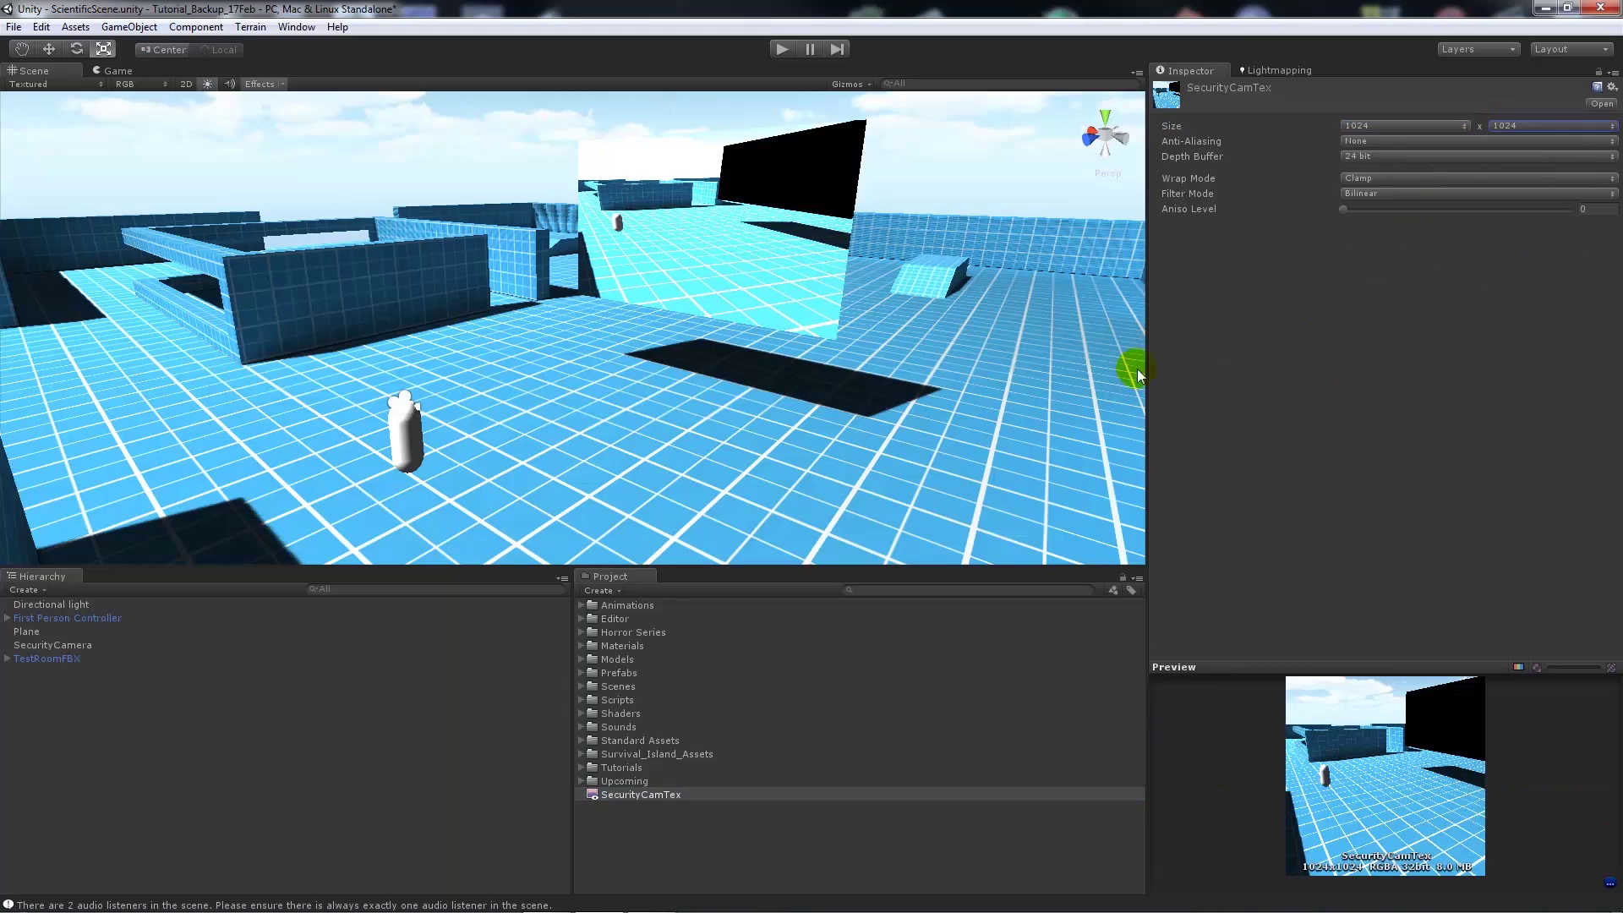
middle_click_drag(892, 284, 888, 282)
key("ctrl+p")
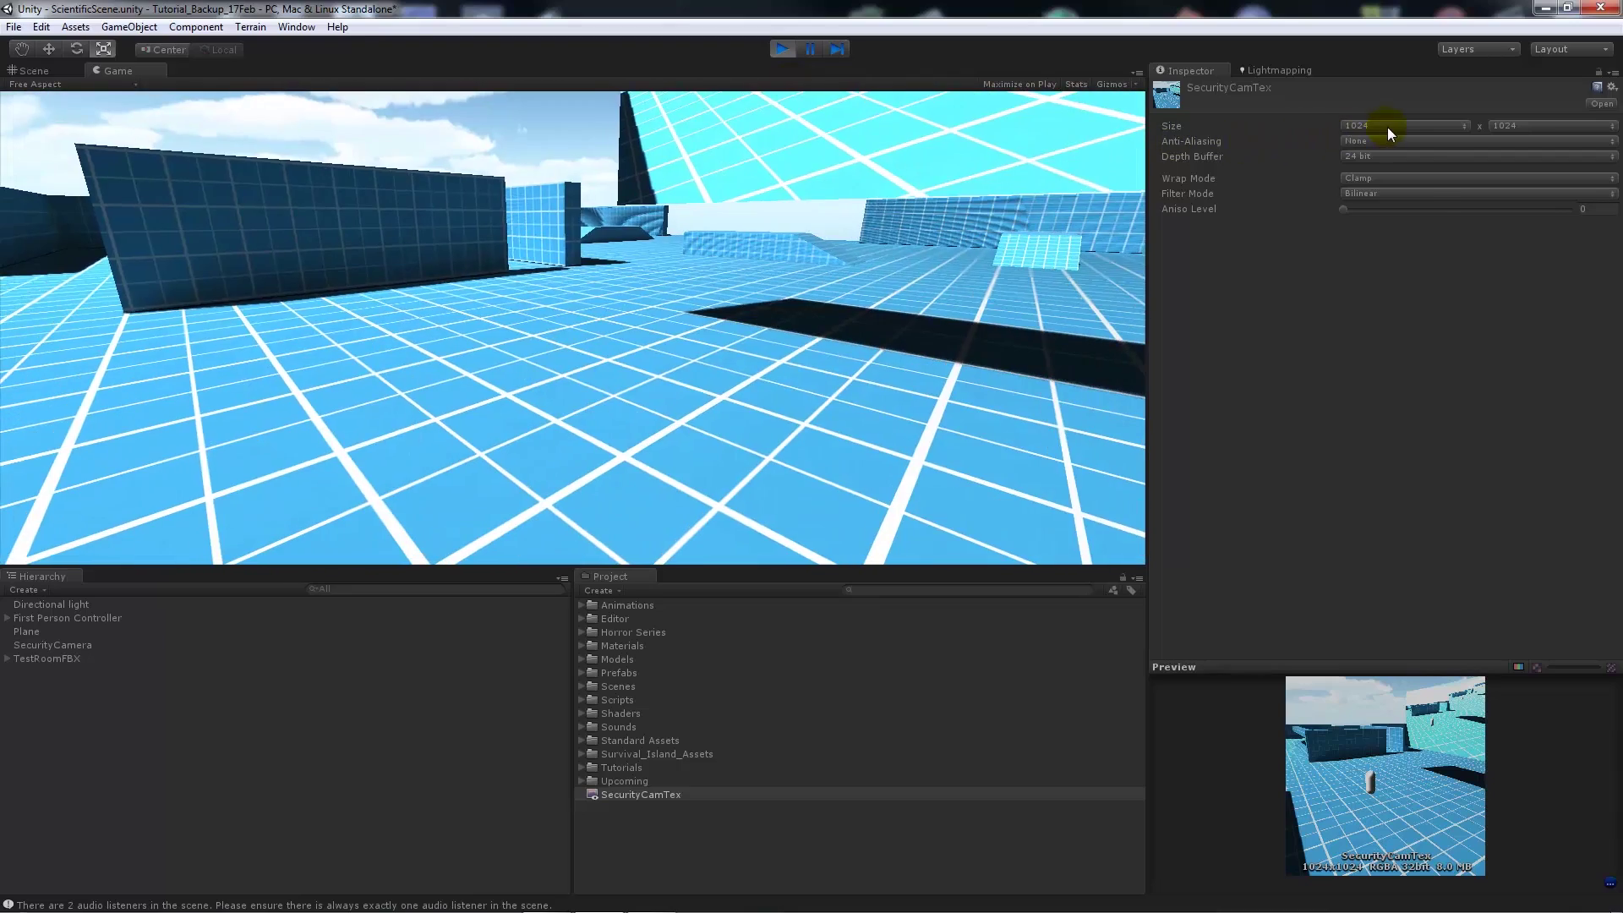
Set SecurityCamTex's width and height to 2048 and back the player away from the screen
left_click(1387, 127)
left_click(1387, 274)
left_click(1514, 127)
left_click(1528, 276)
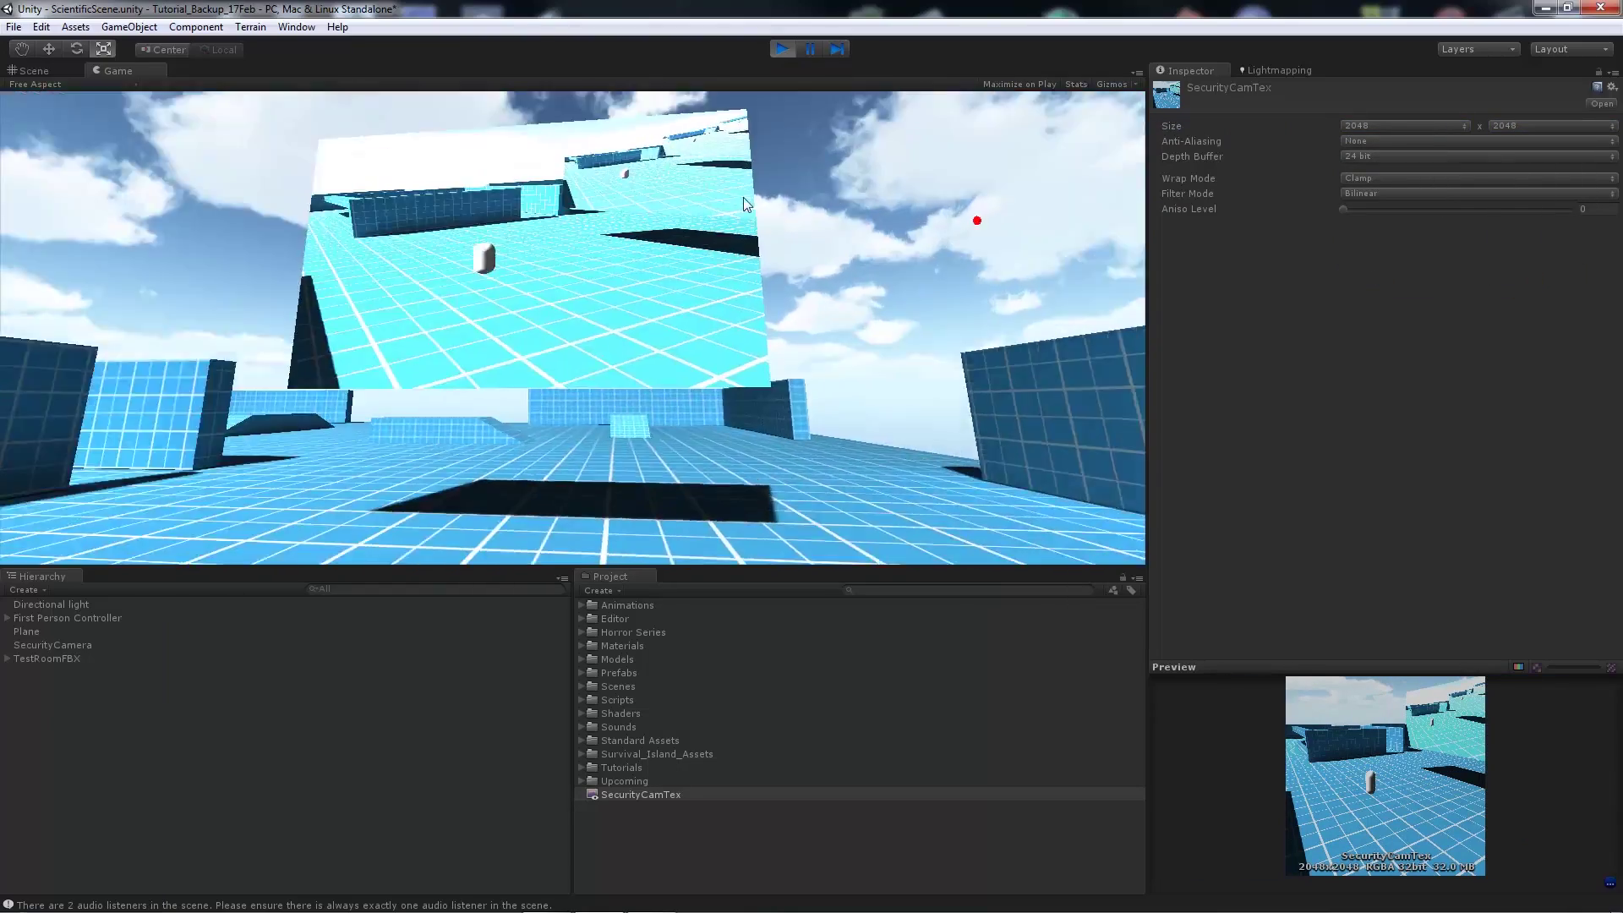
key("s")
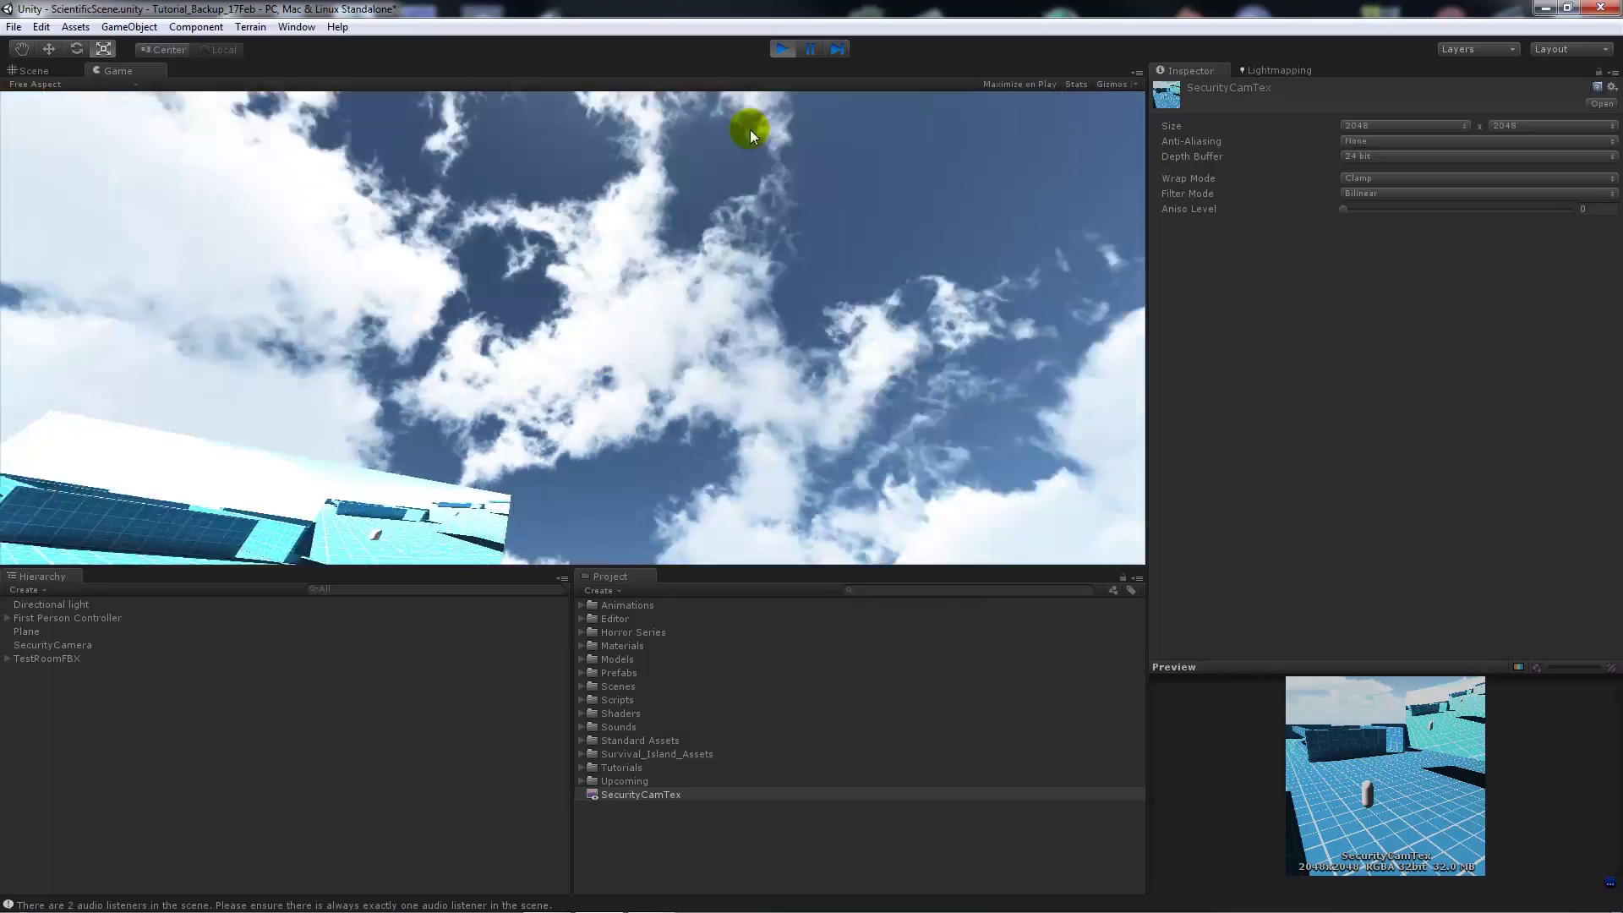
Replay and walk toward and away from the security screen with W and S, then stop
left_click(779, 49)
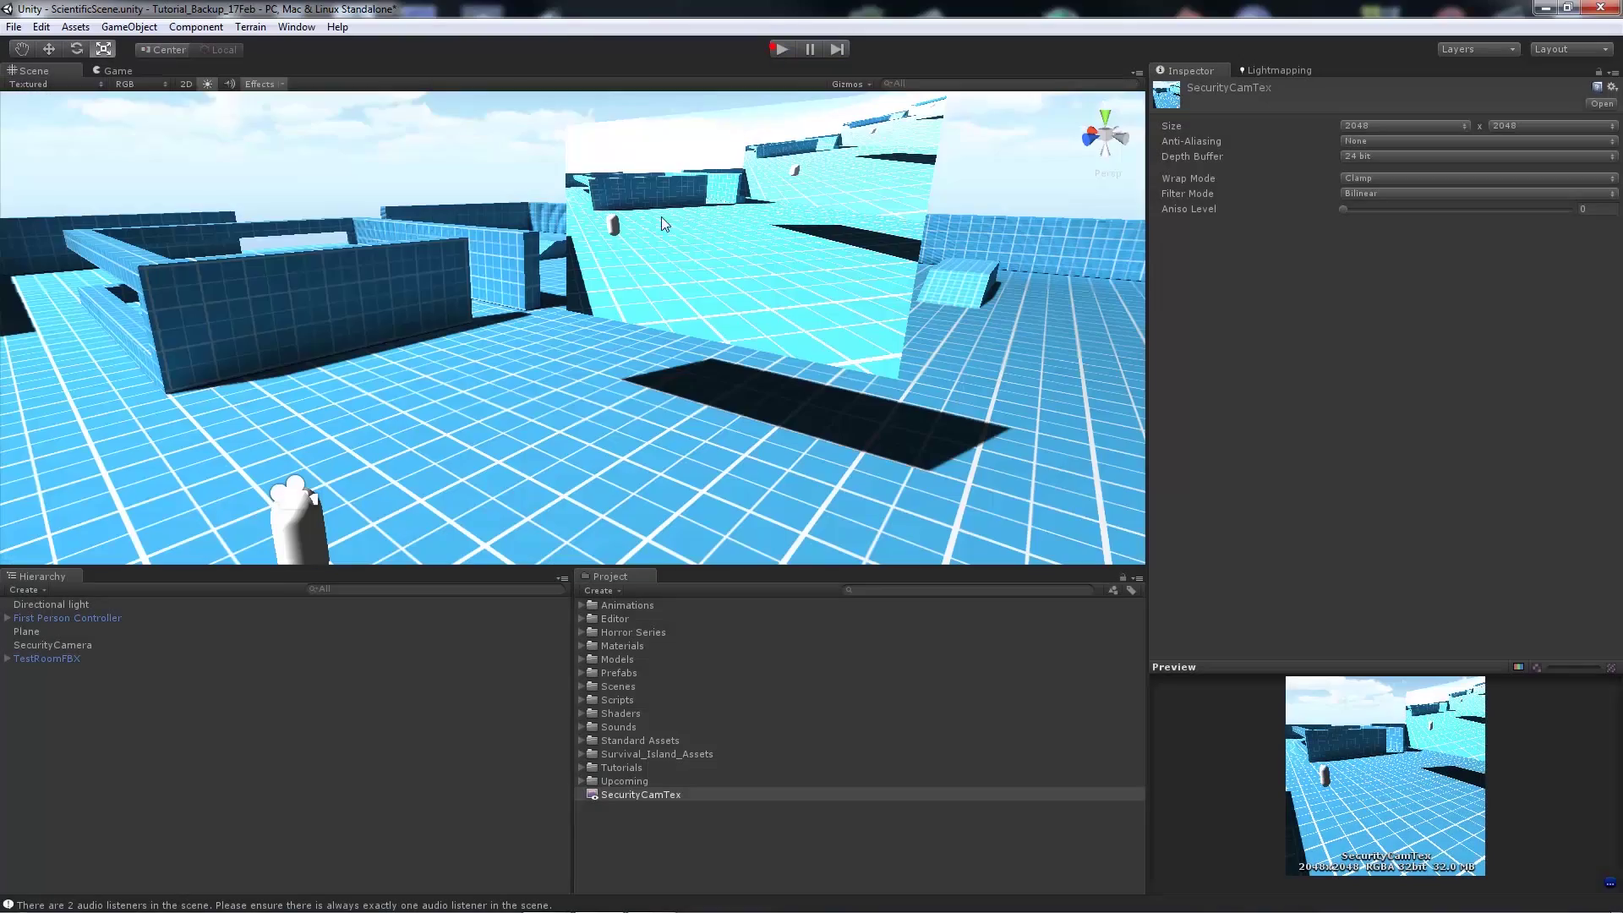
left_click(611, 225)
key("ctrl+p")
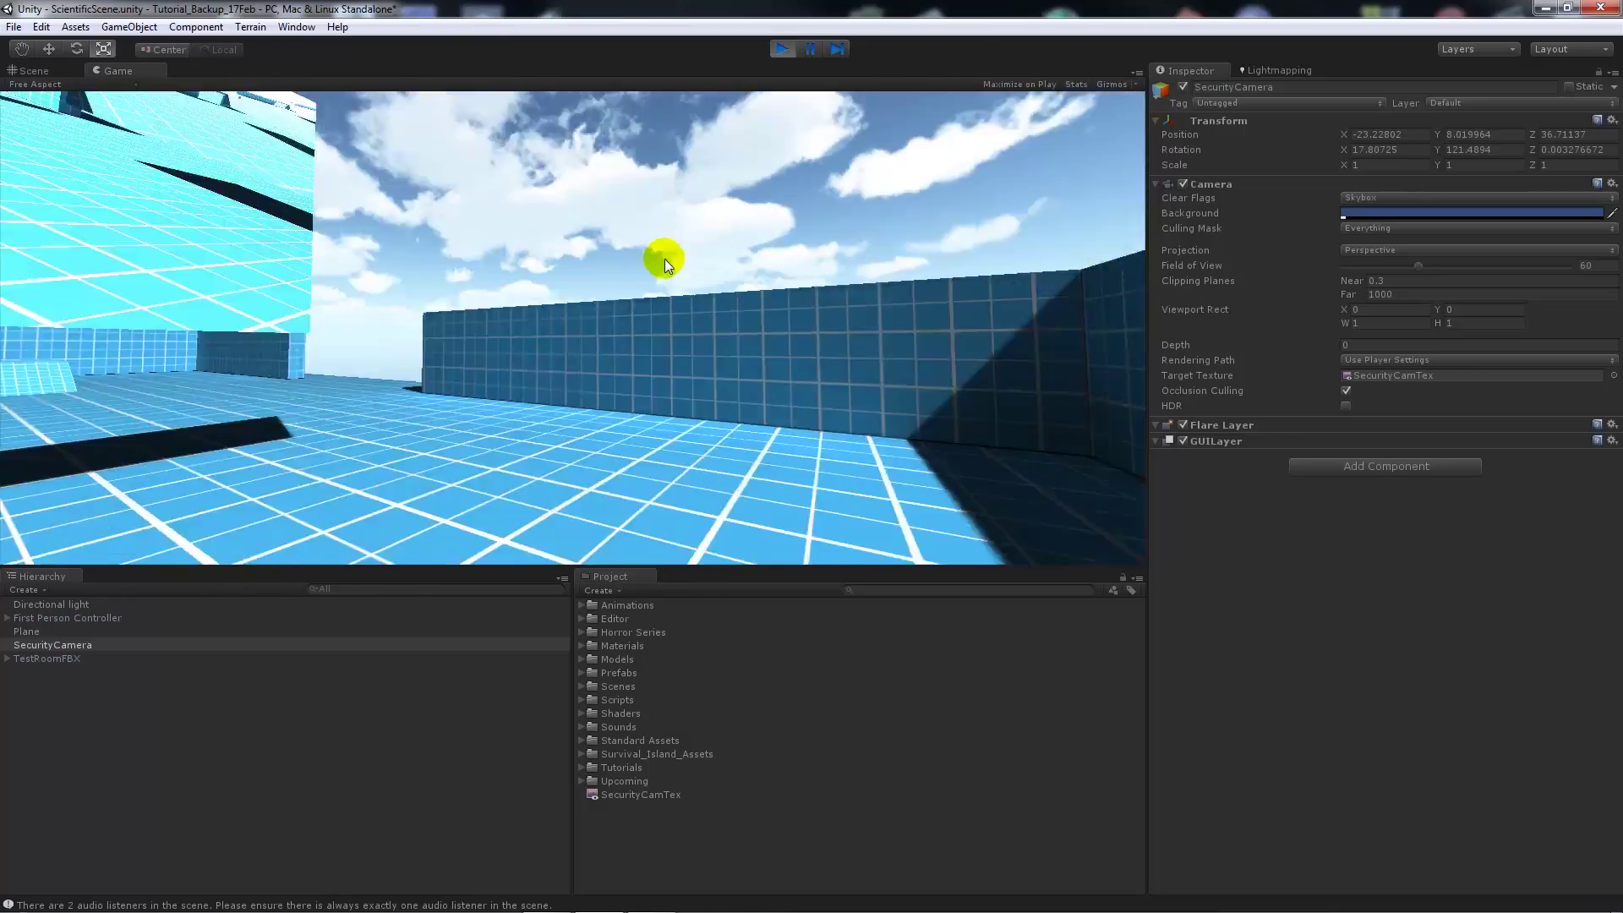
key("w")
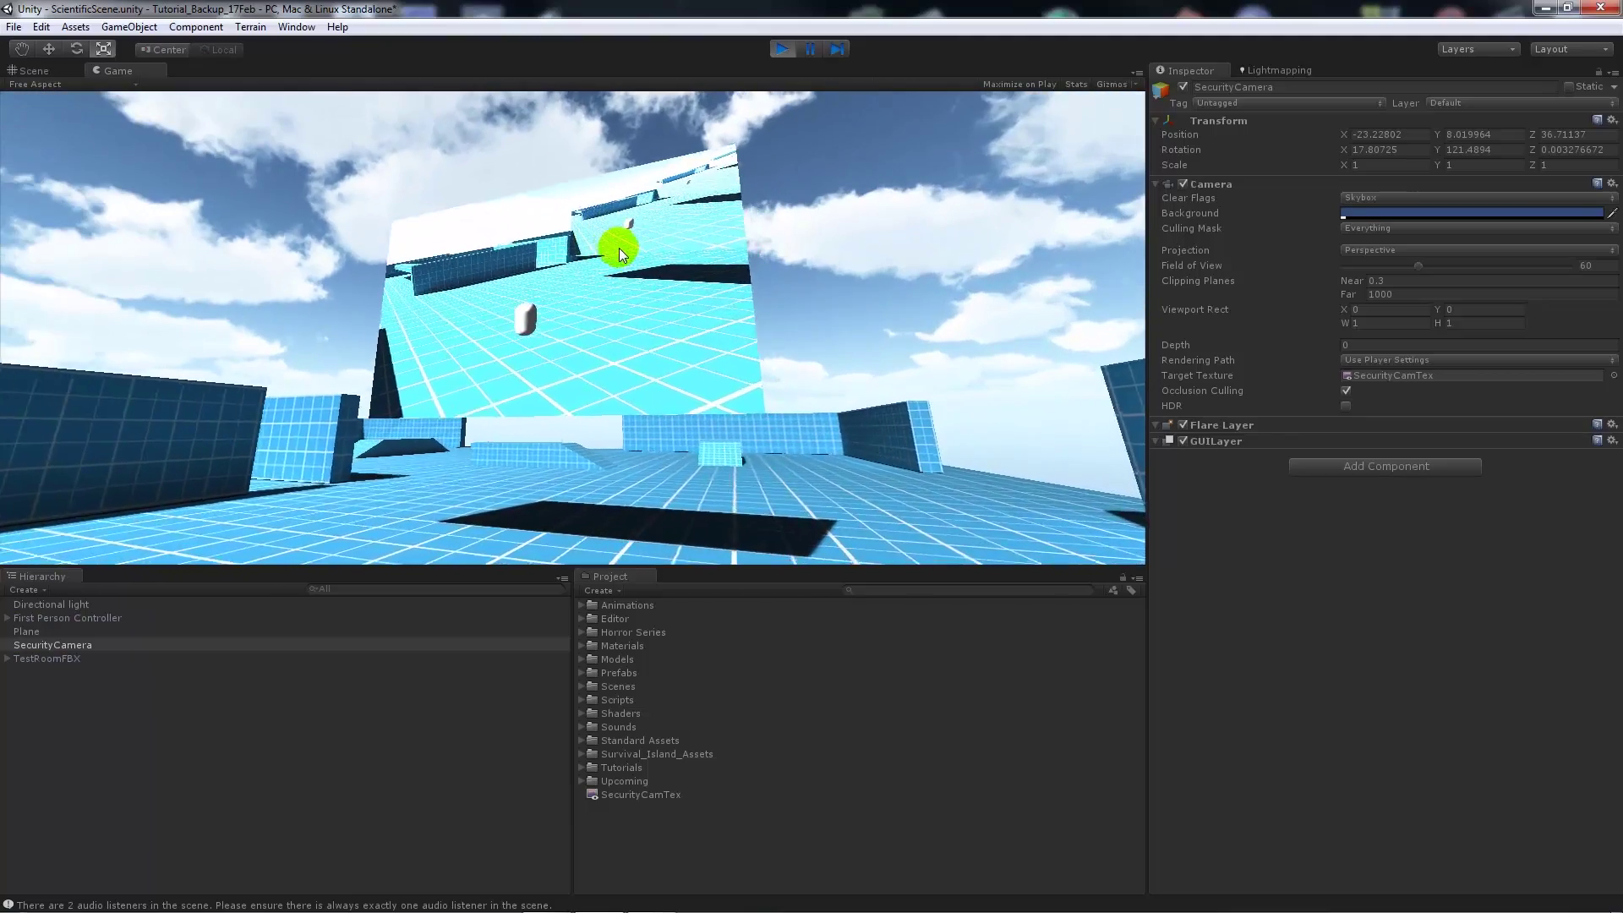
key("s")
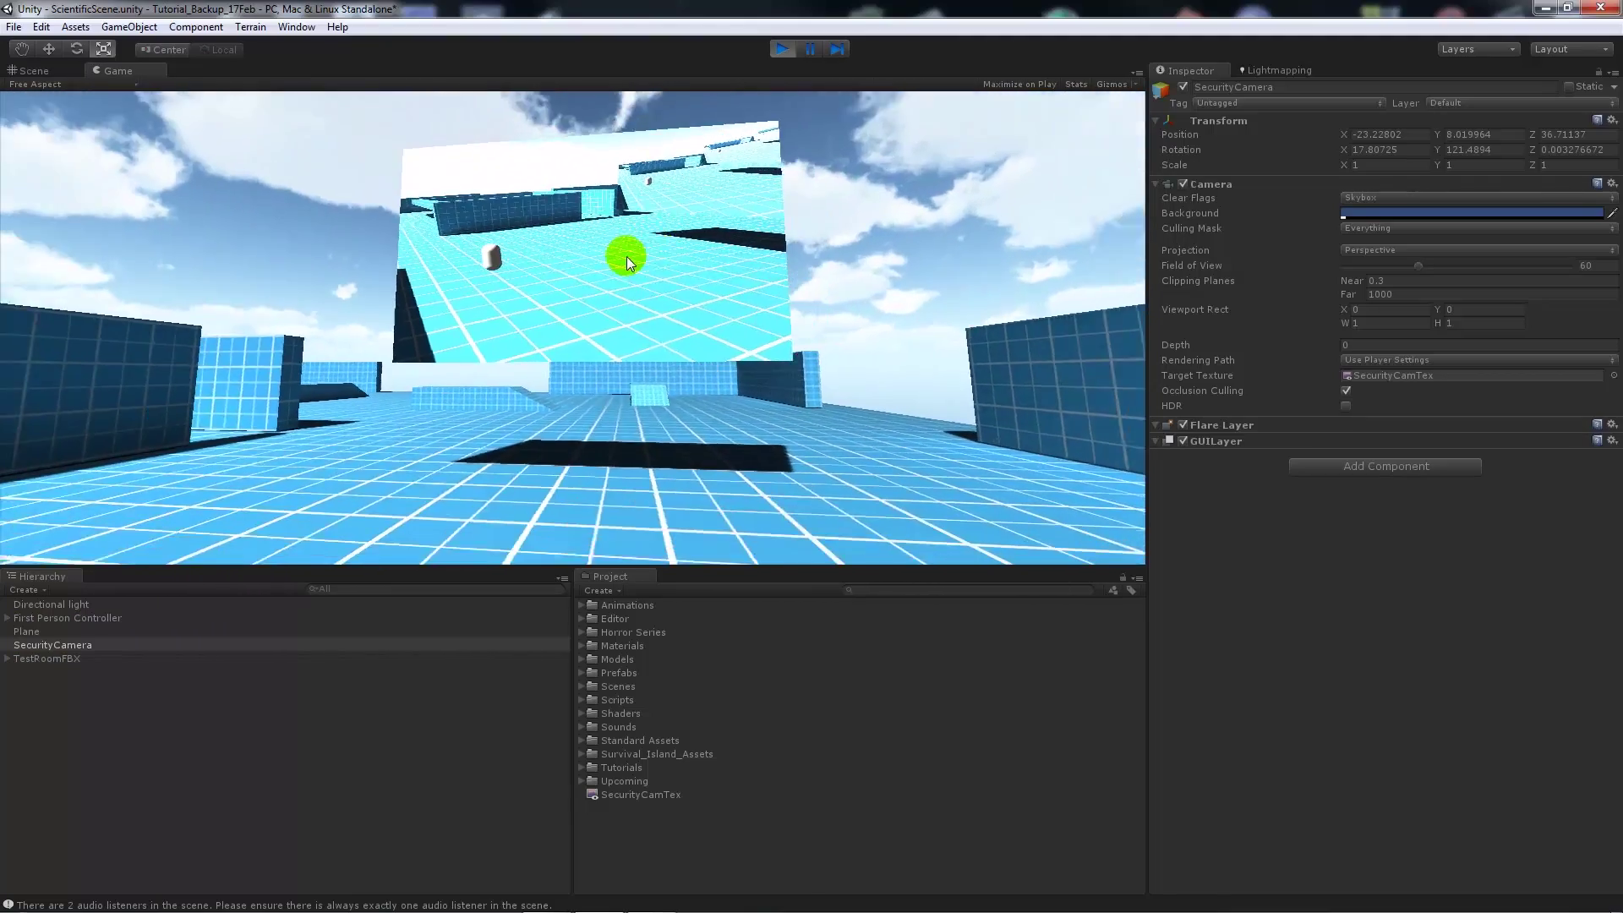
key("w")
key("w")
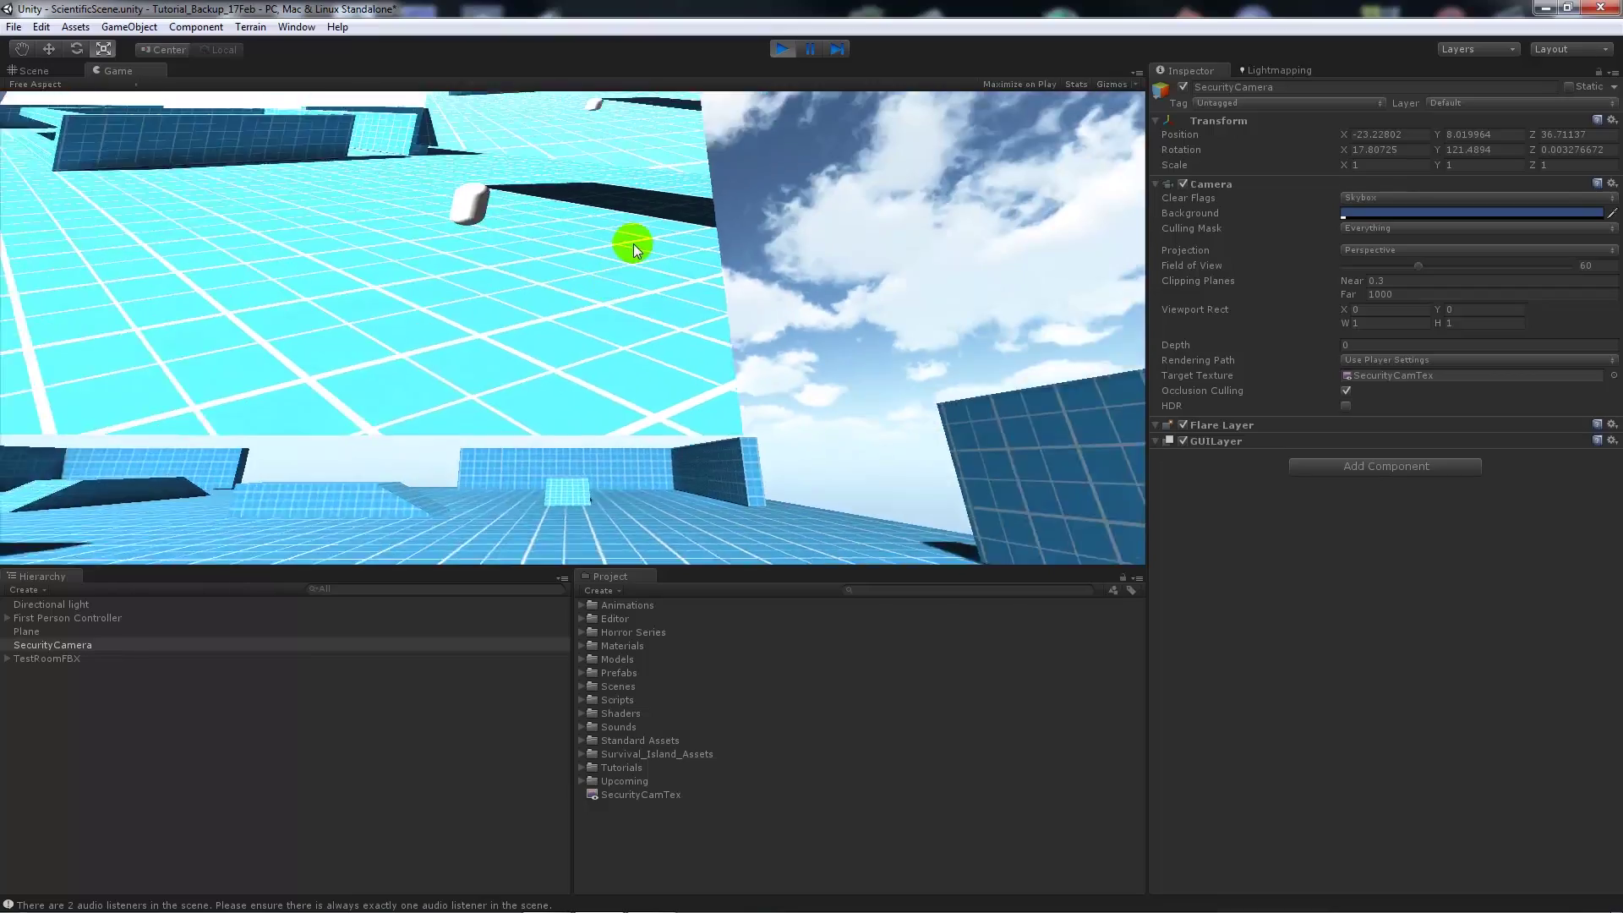
key("s")
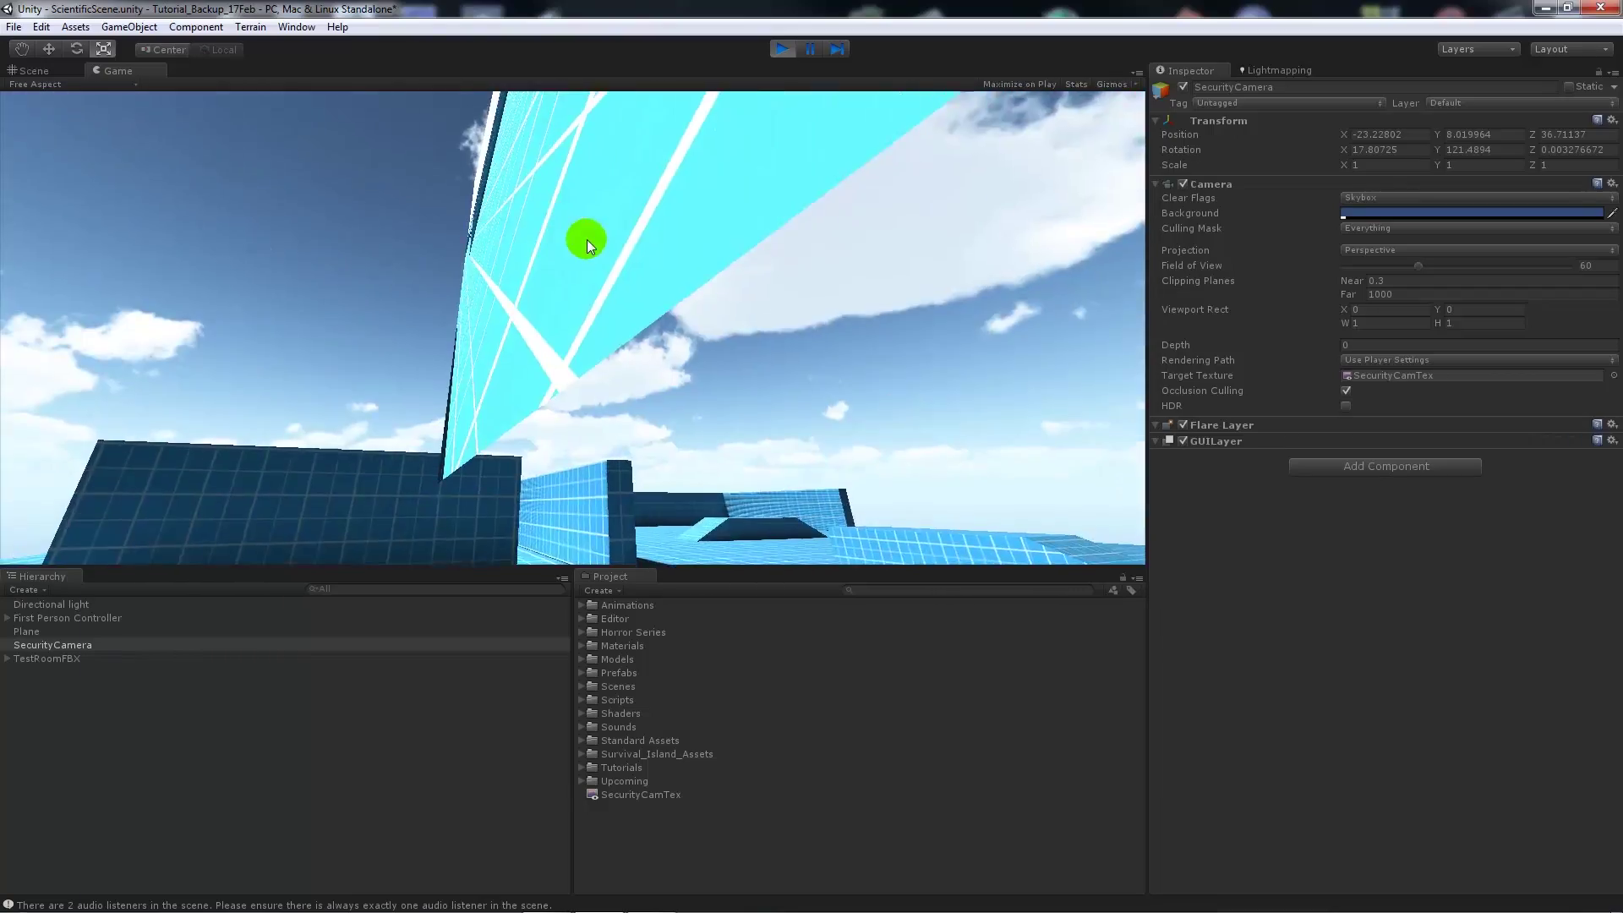
key("s")
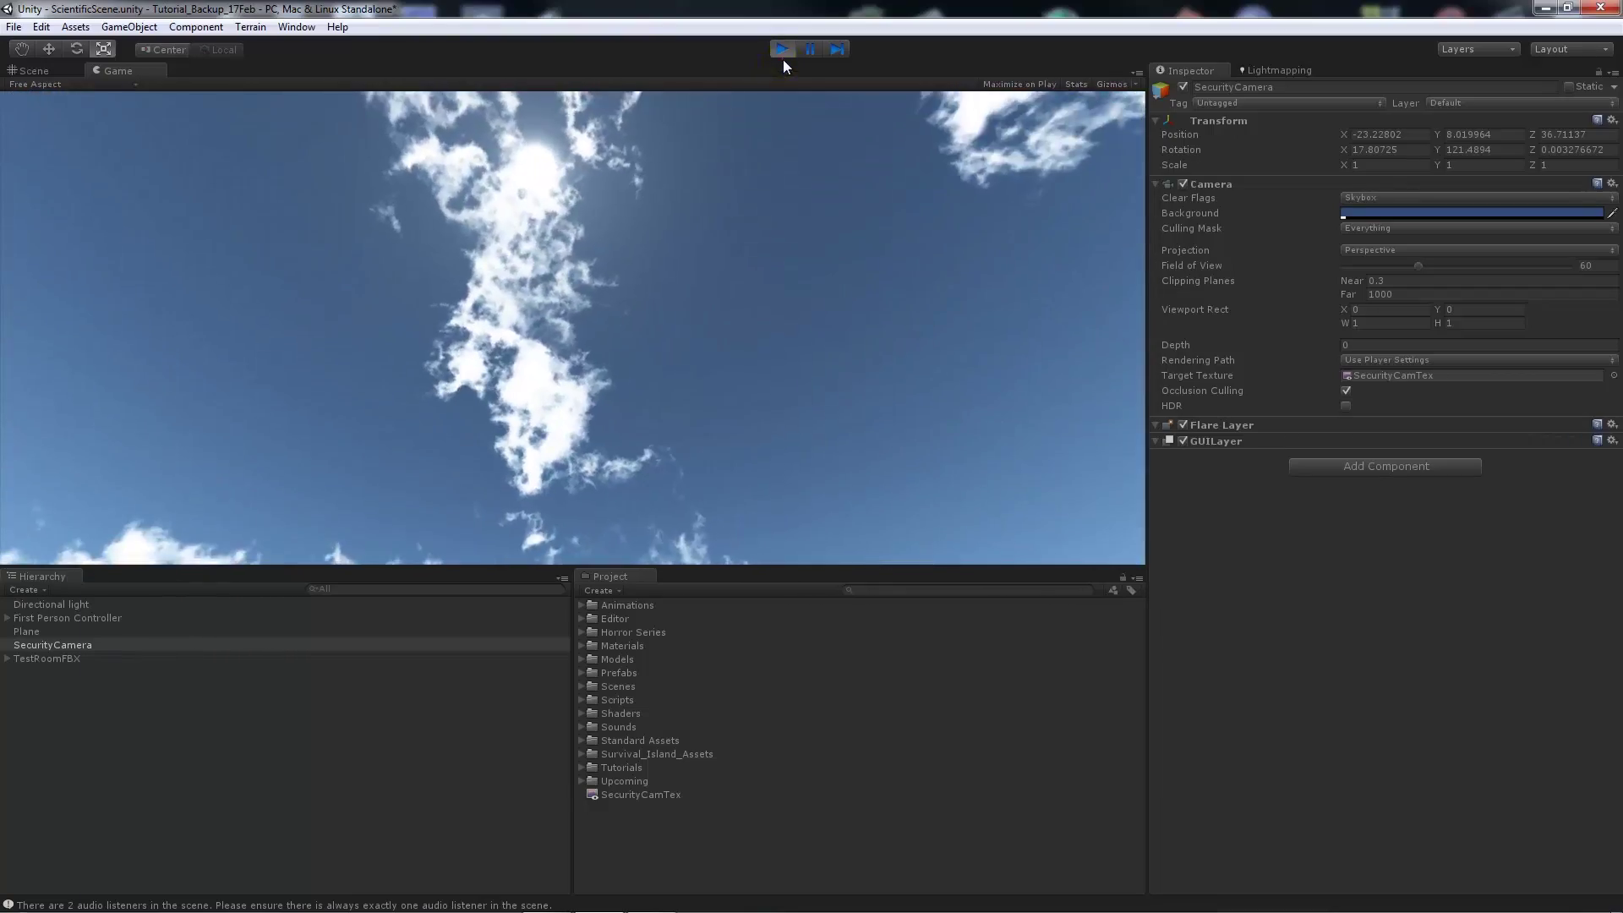
left_click(783, 53)
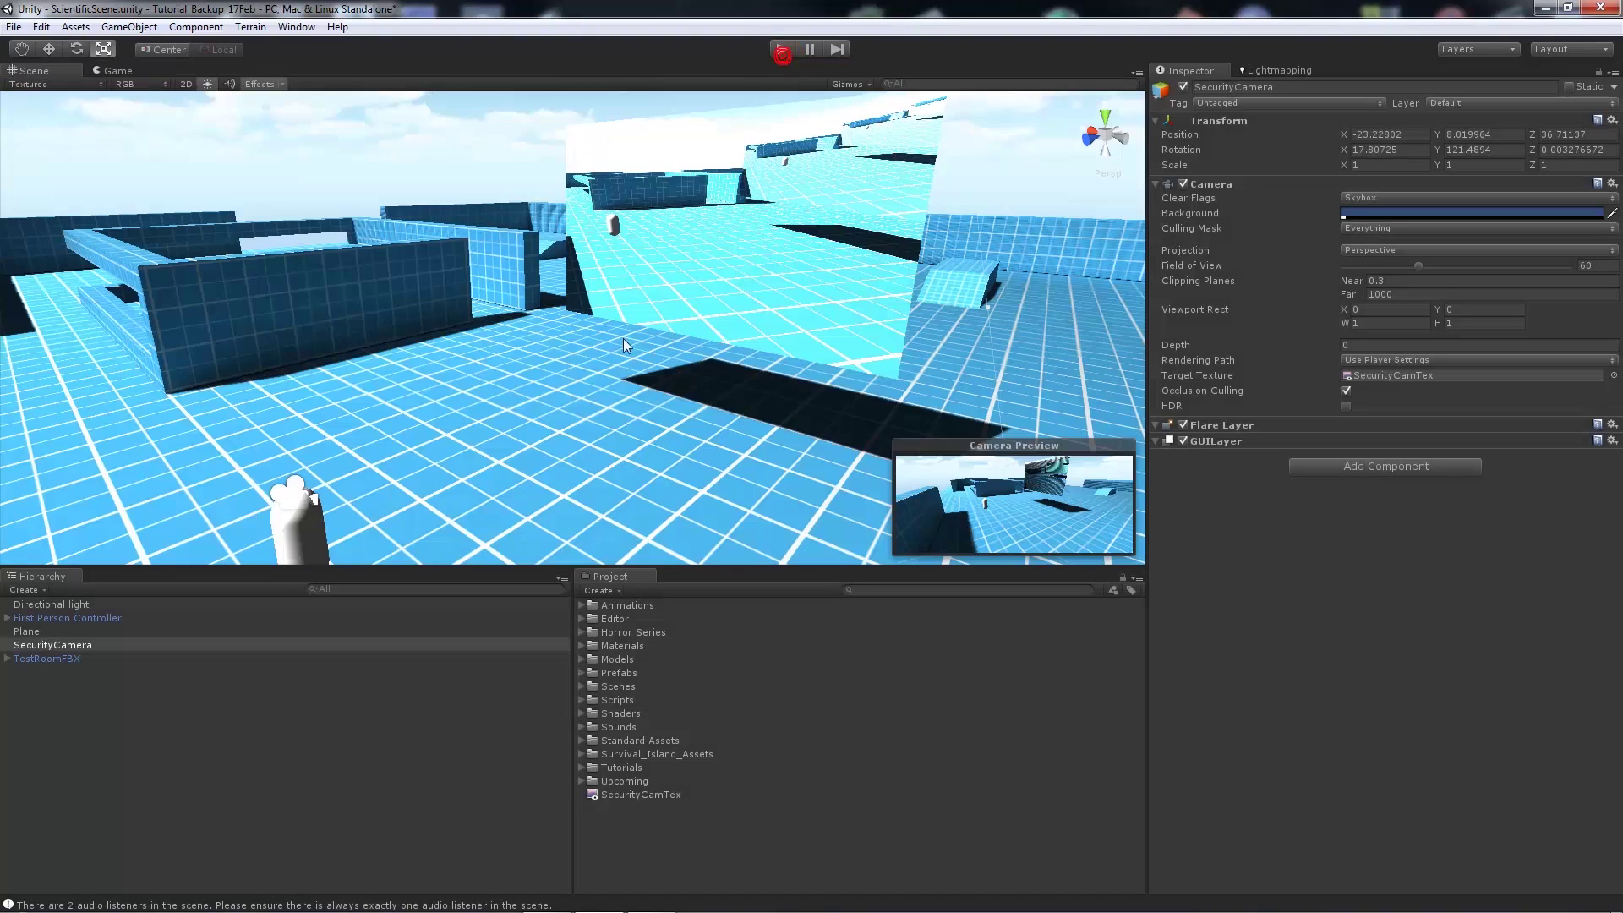